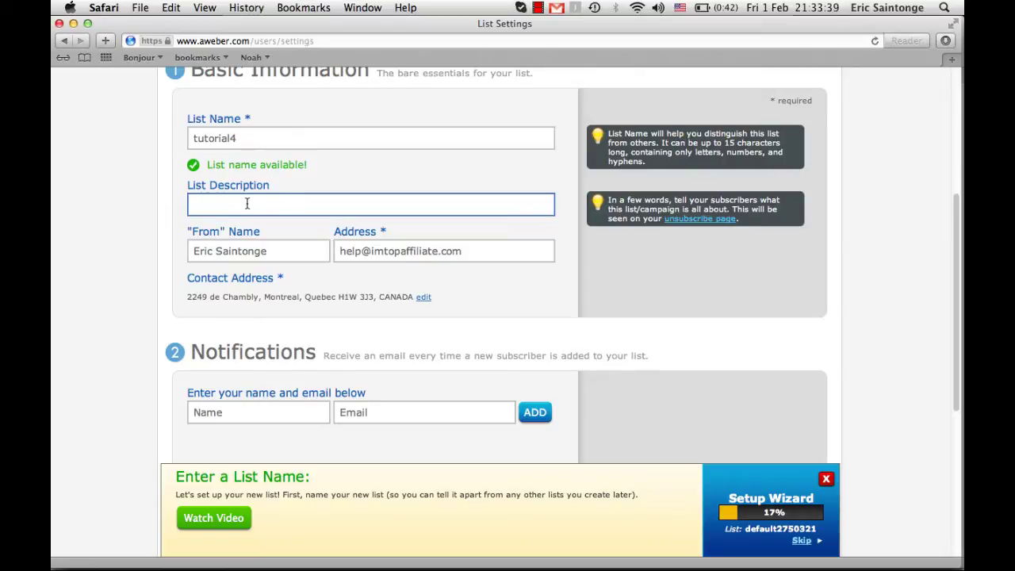
Enter "tutorial" as the list description for the tutorial4 list
left_click(247, 204)
type("tut")
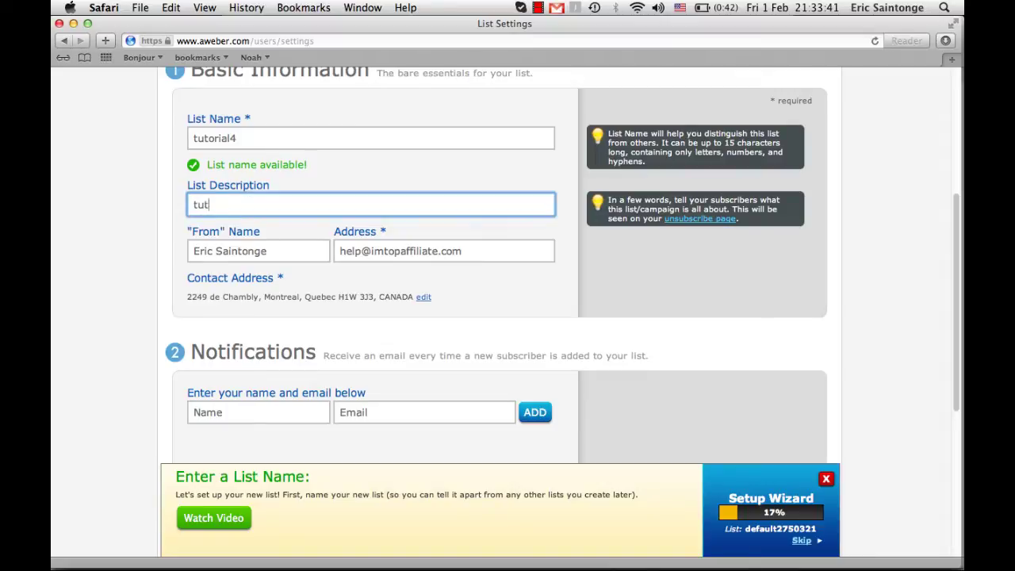
type("orial a")
key("BackSpace")
key("BackSpace")
Review the sender name, sender address, contact address and subscriber notification fields in the basic settings
left_click(269, 244)
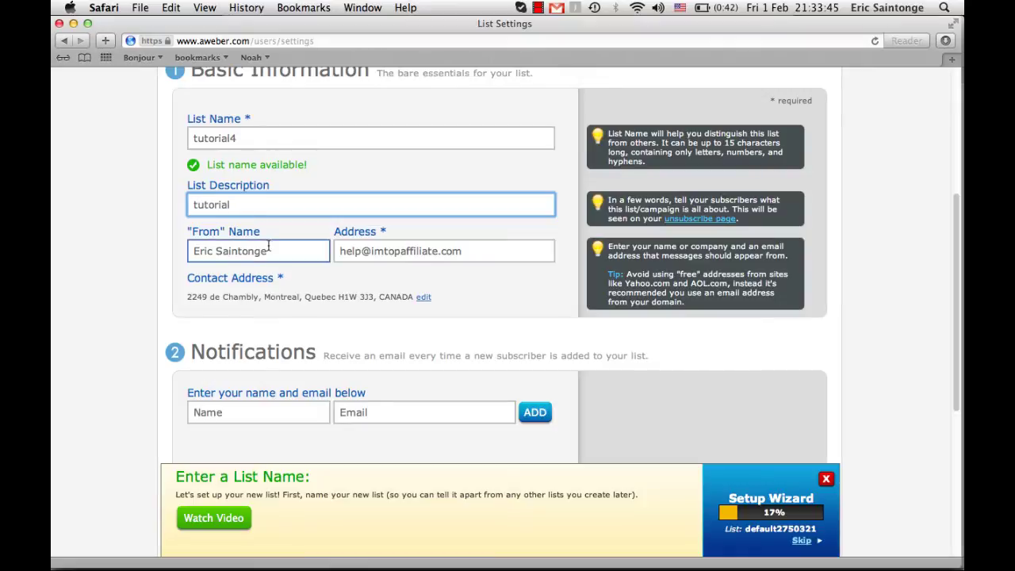
left_click(359, 247)
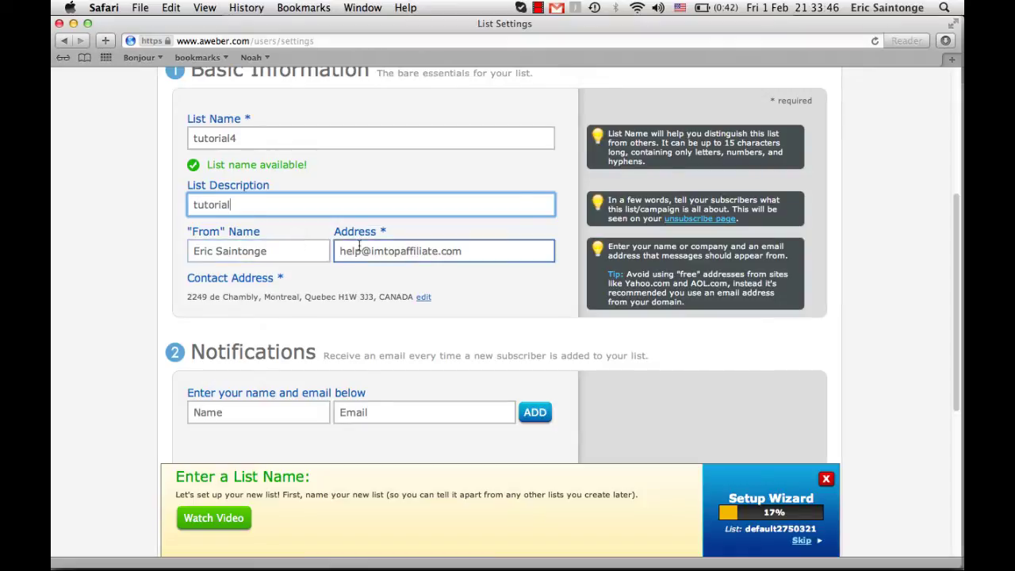
left_click(300, 243)
mouse_move(278, 278)
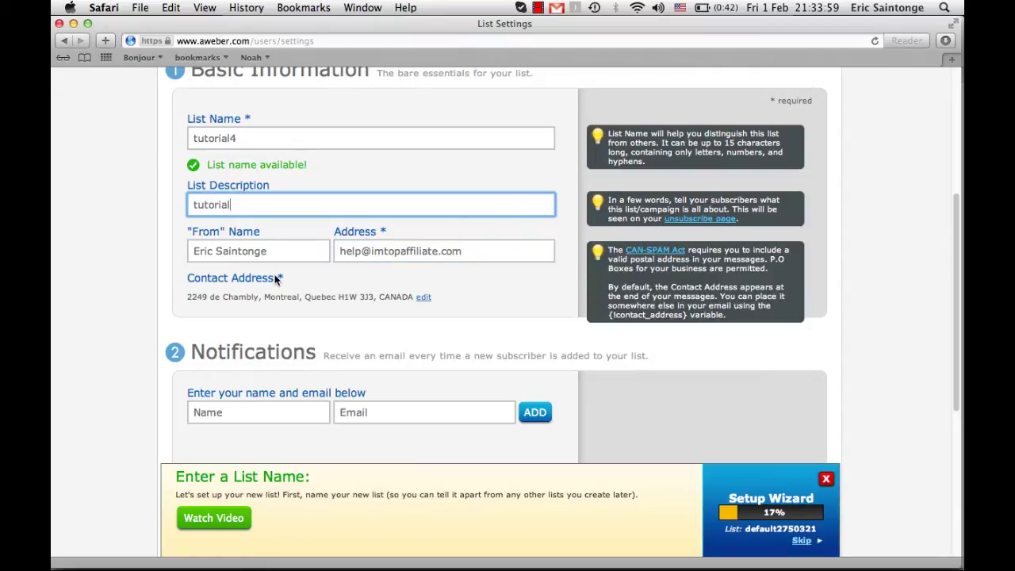
scroll(275, 349, "down", 1)
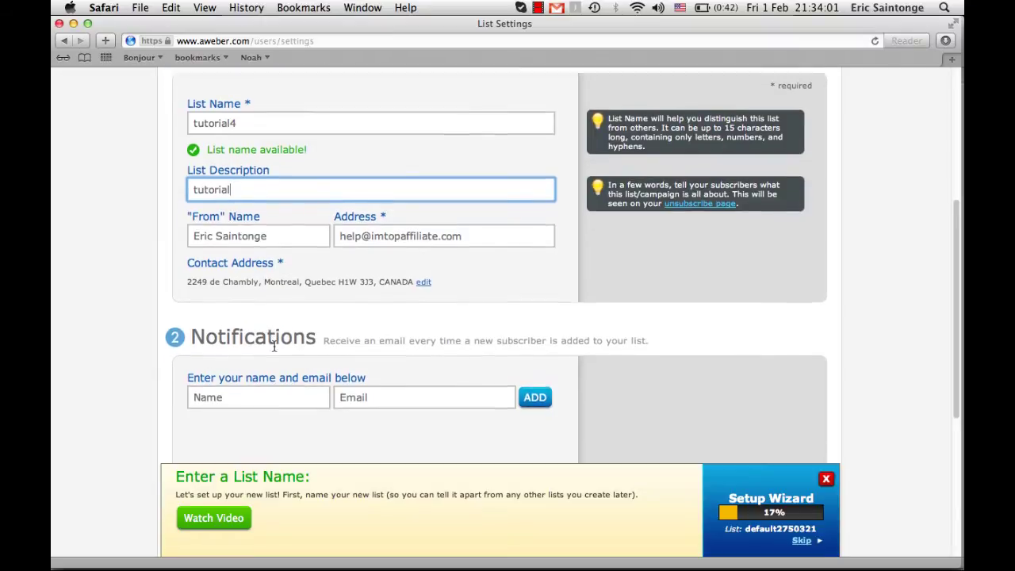
scroll(275, 347, "down", 2)
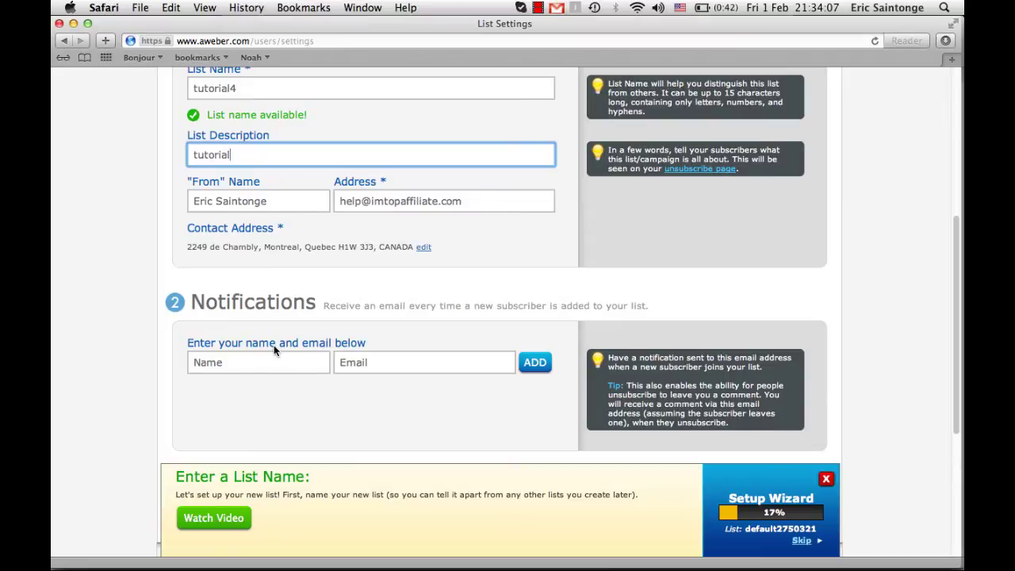
left_click(267, 361)
left_click(388, 362)
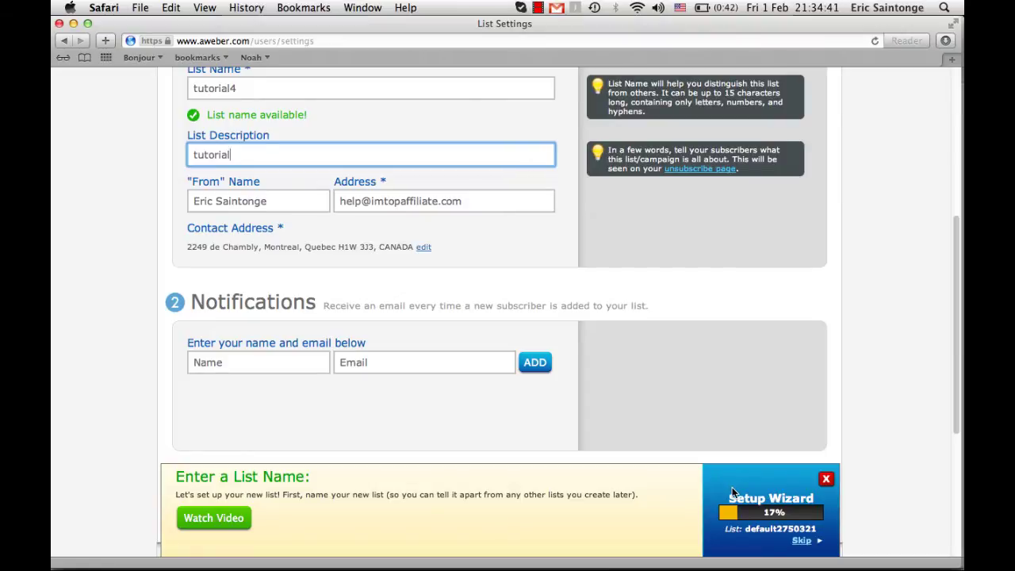
Dismiss the setup wizard and save the basic list settings
left_click(826, 479)
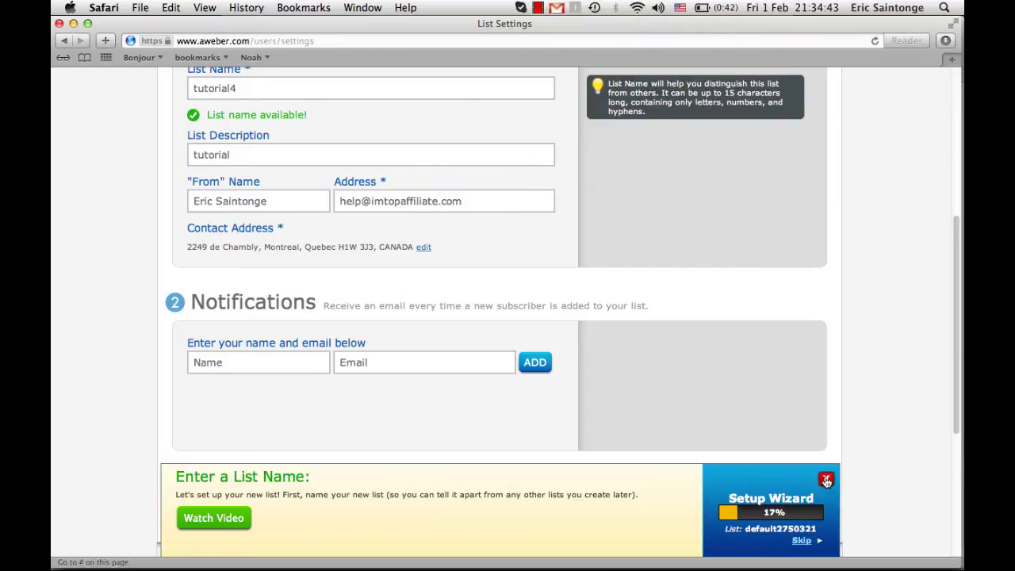
left_click(223, 497)
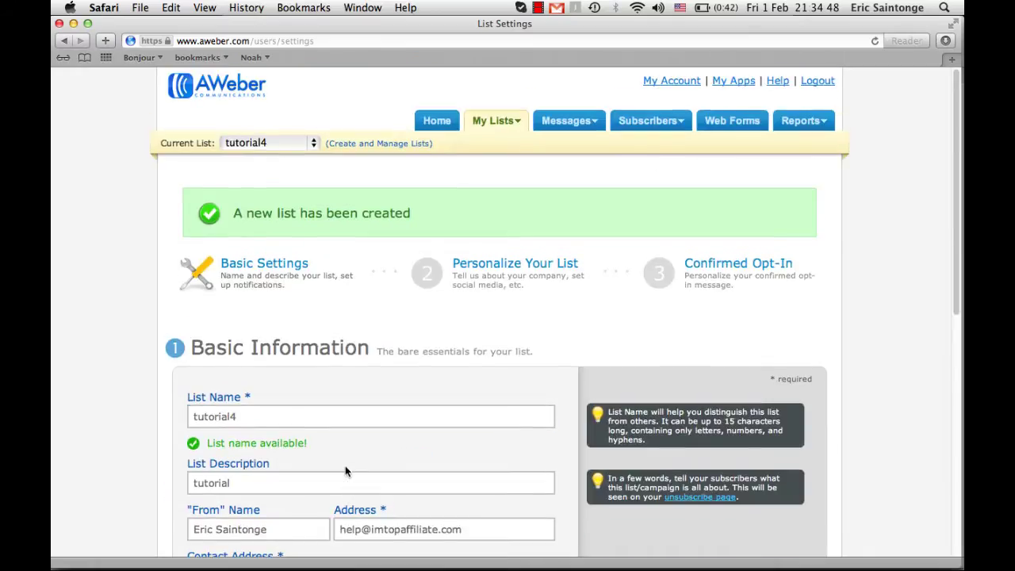
left_click(499, 264)
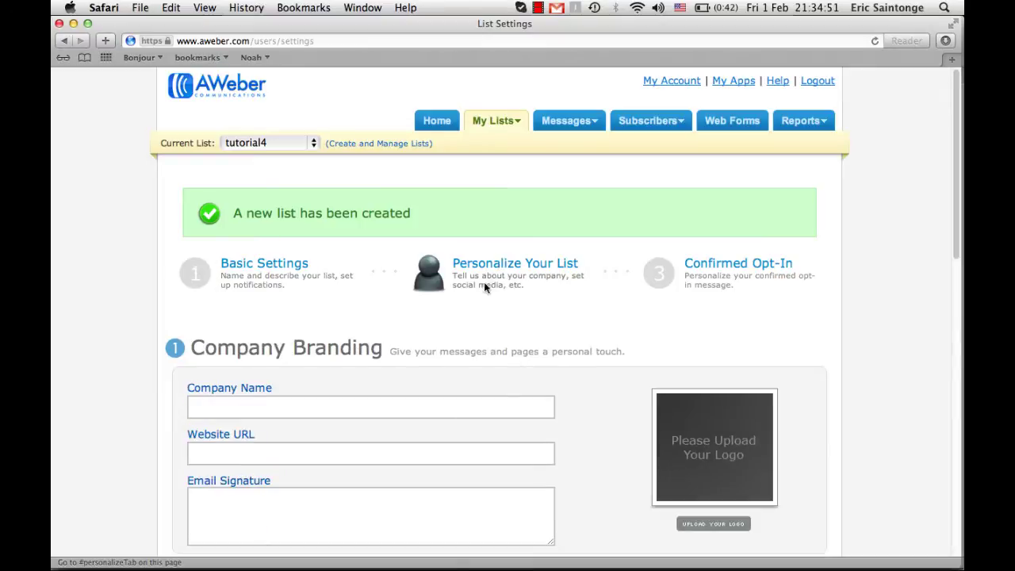
left_click(246, 403)
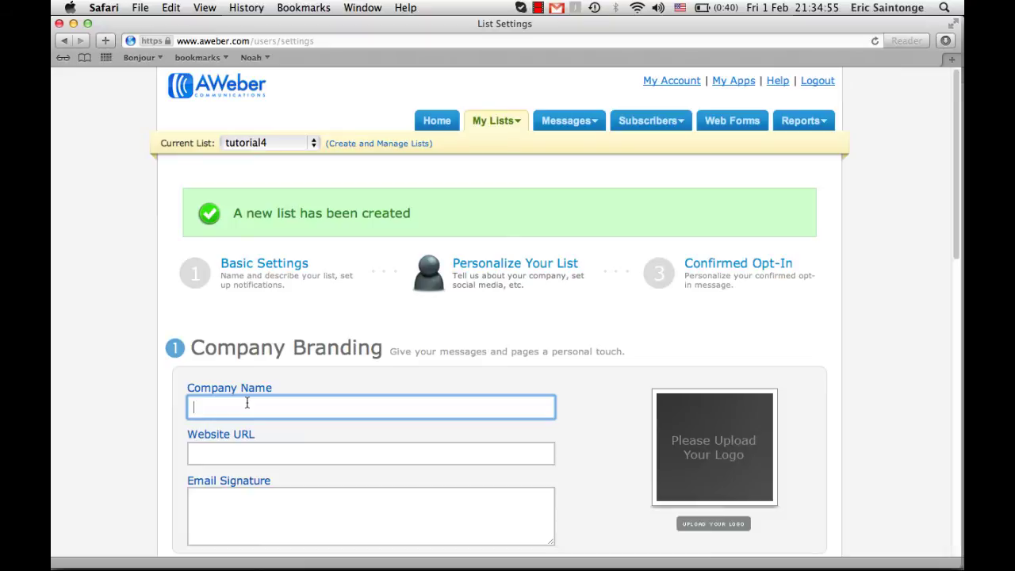
type("IM nwith Eric")
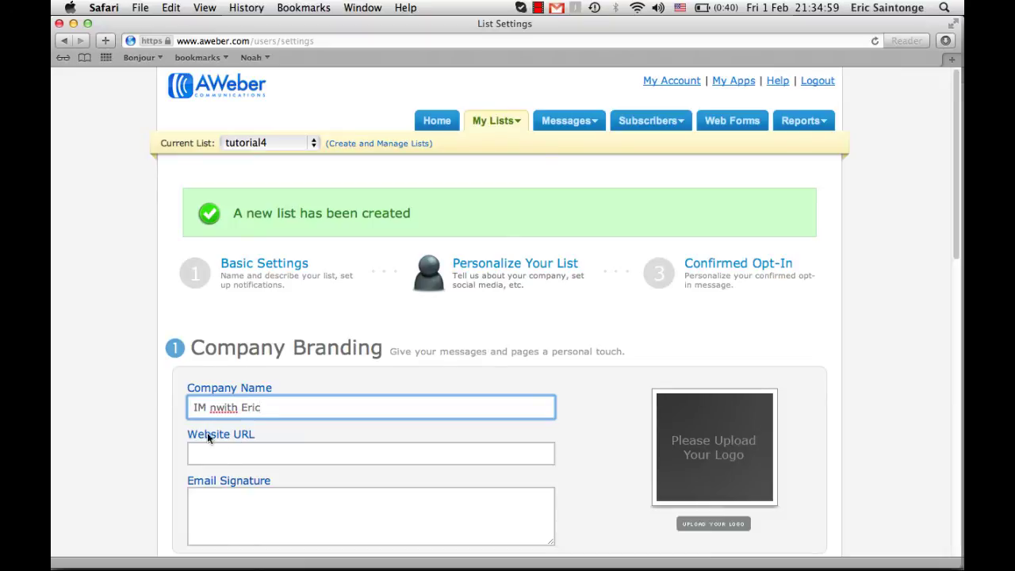
left_click(215, 408)
key("BackSpace")
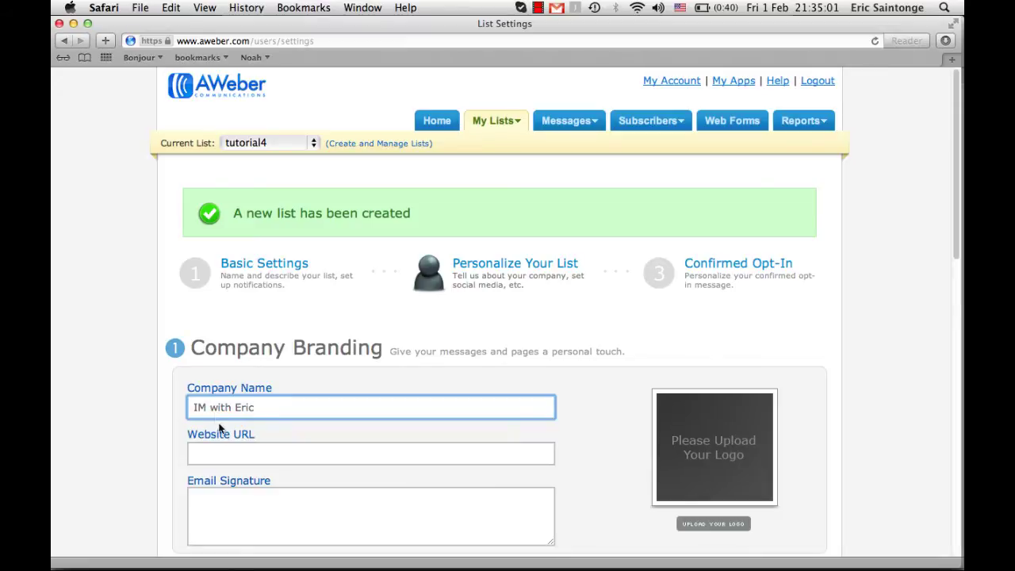
left_click(227, 450)
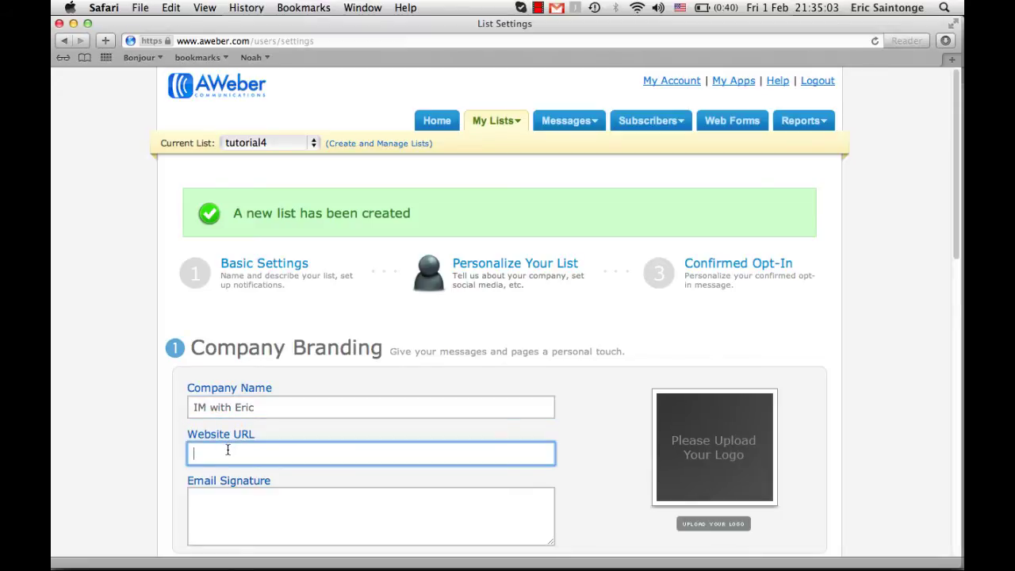
type("http://www.imtop")
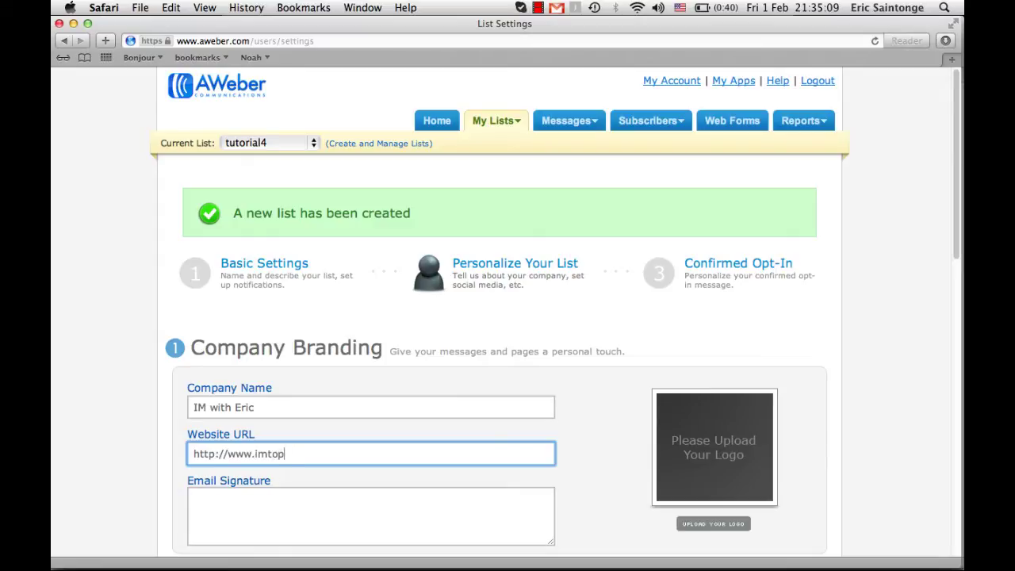
type("affiliate.com")
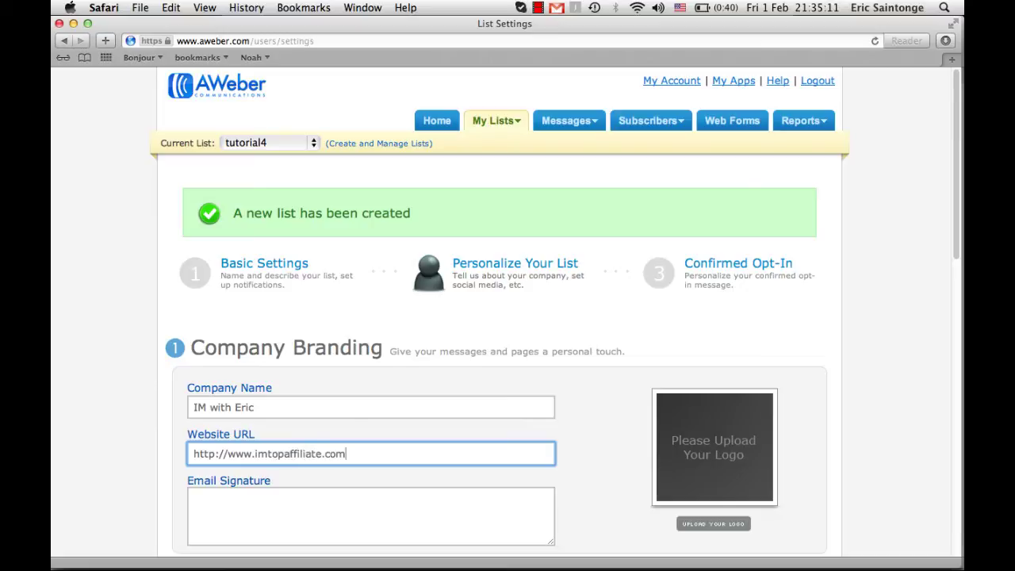
Write the email signature "This is a tutorial," with the sender's first name on the second line
left_click(219, 503)
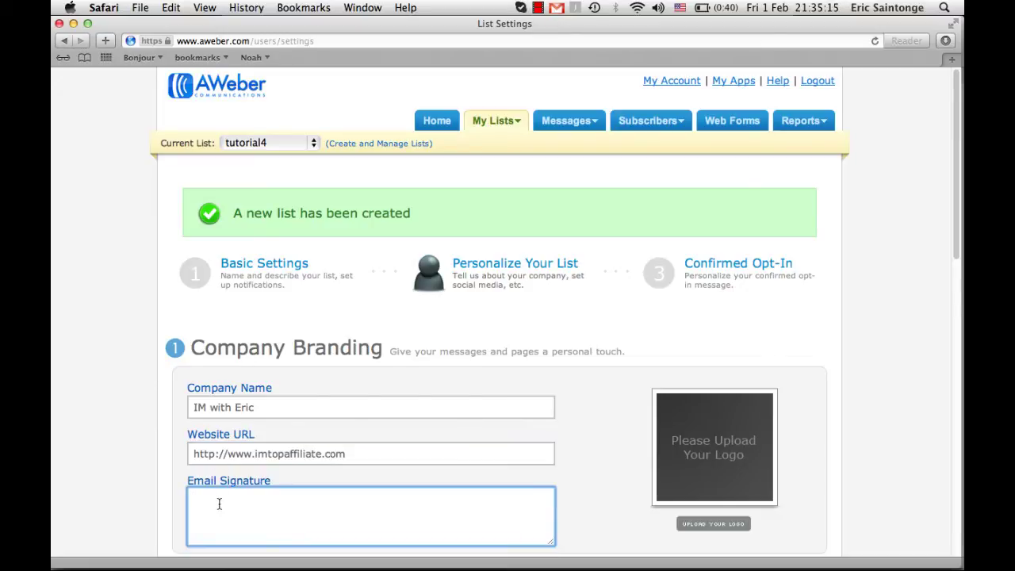
type("This is a")
type(" tutoria")
type("l, ")
type("Eric")
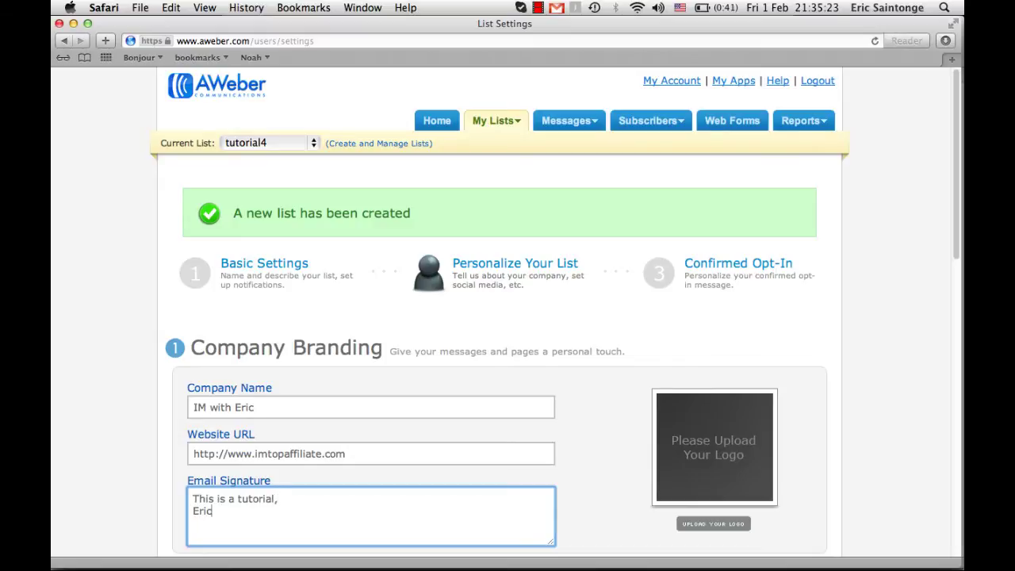
Save the list's personalization settings without adding social media connections or text snippets
scroll(232, 493, "down", 3)
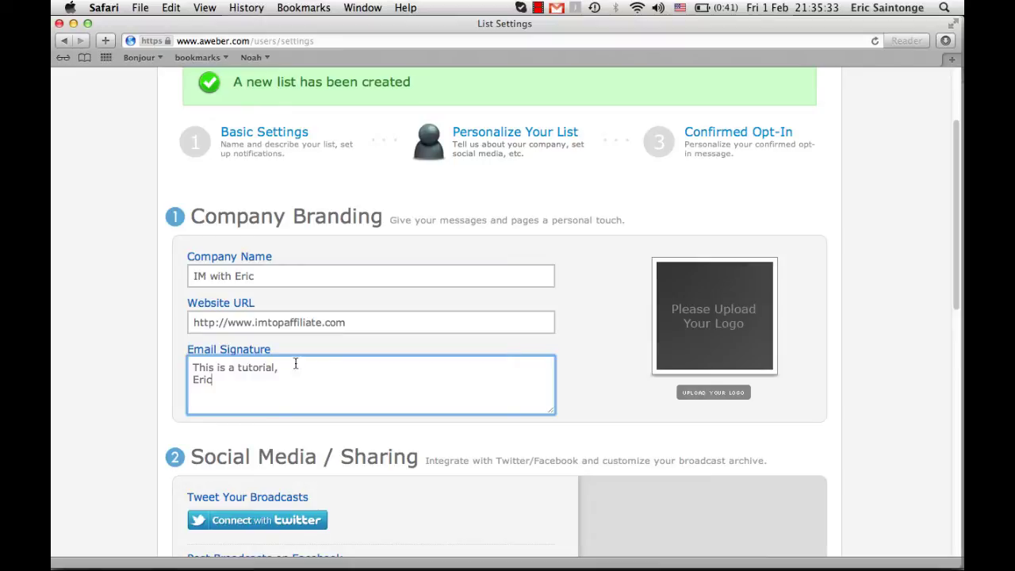
scroll(476, 458, "down", 3)
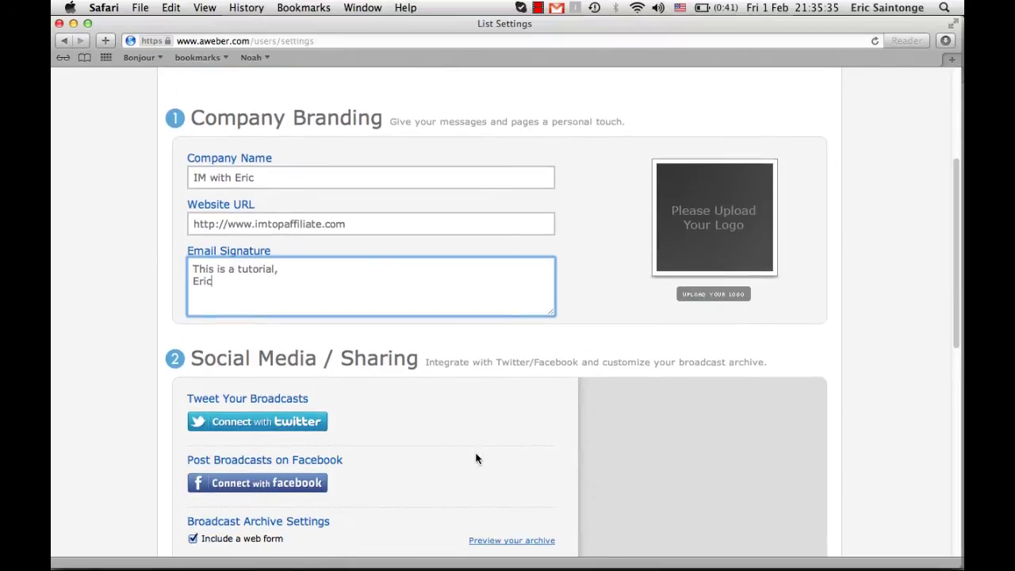
scroll(476, 458, "down", 2)
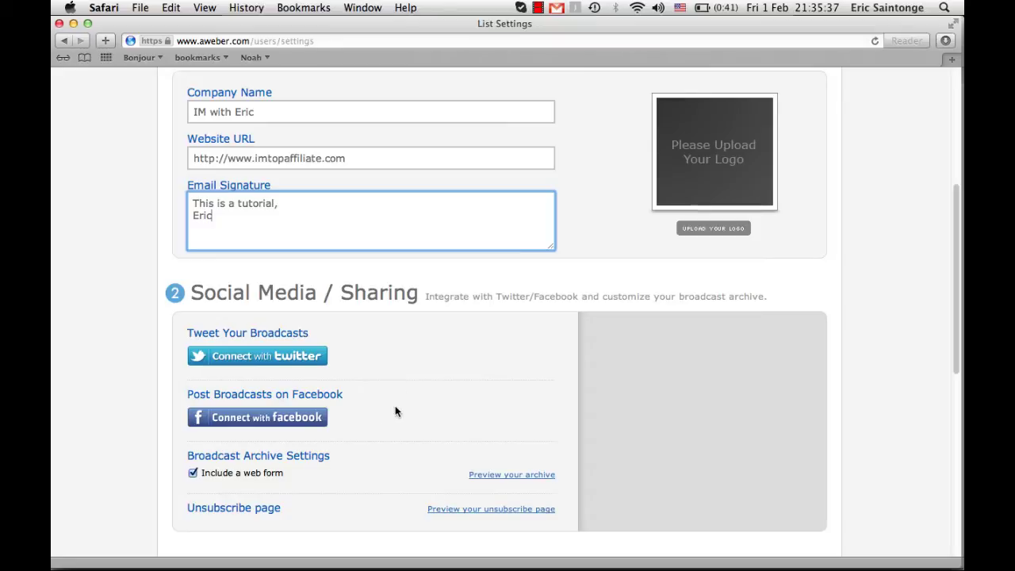
scroll(384, 406, "down", 8)
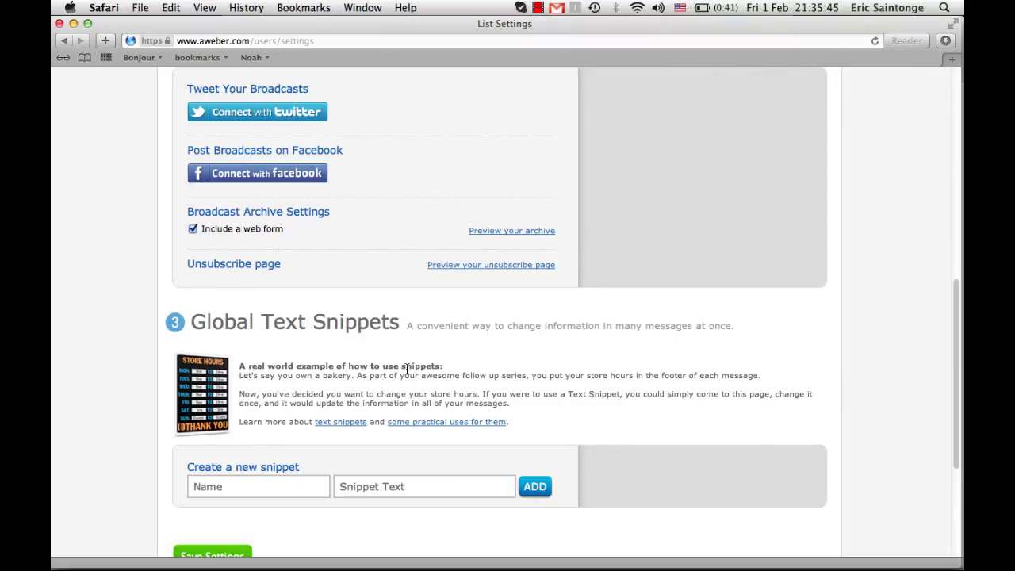
scroll(352, 408, "down", 2)
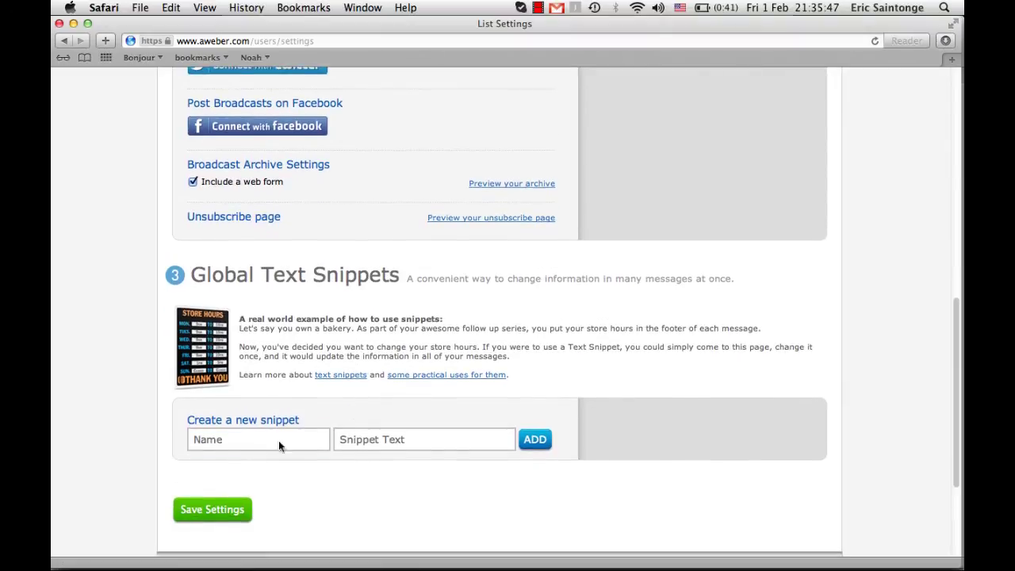
left_click(226, 509)
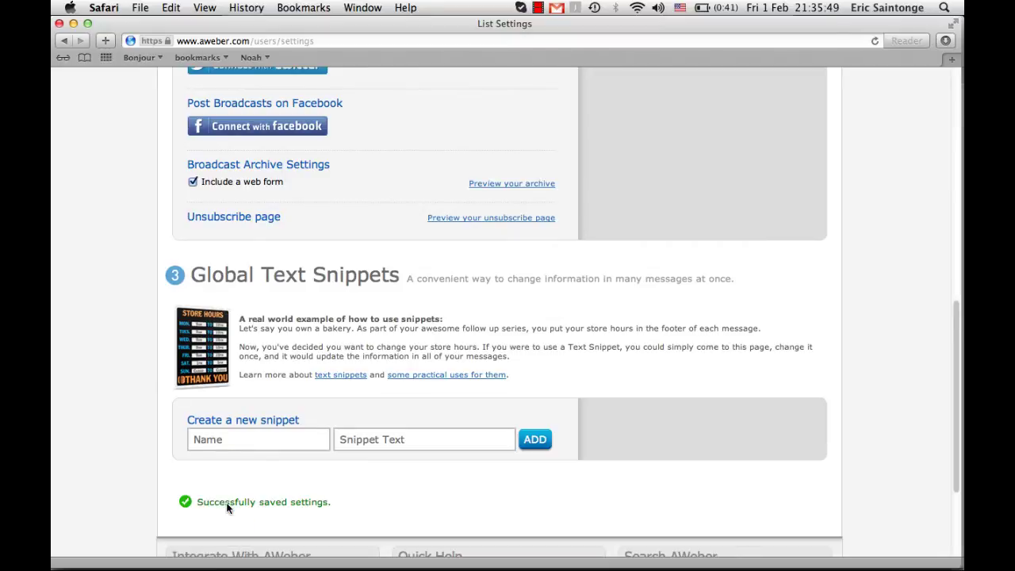
Open the Confirmed Opt-In settings and review the confirmation message's subject, intro, link text and closing
scroll(226, 509, "up", 15)
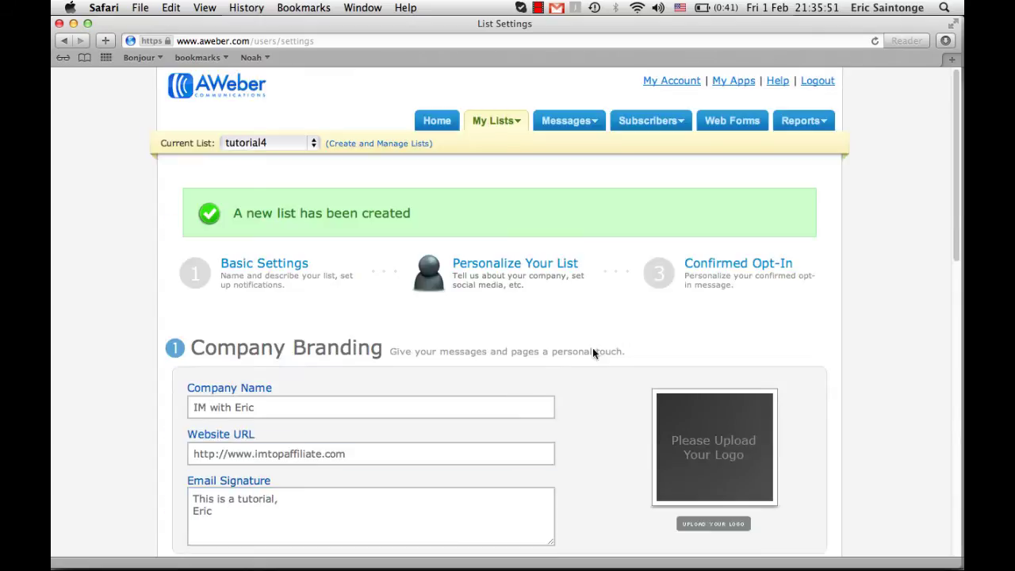
left_click(716, 276)
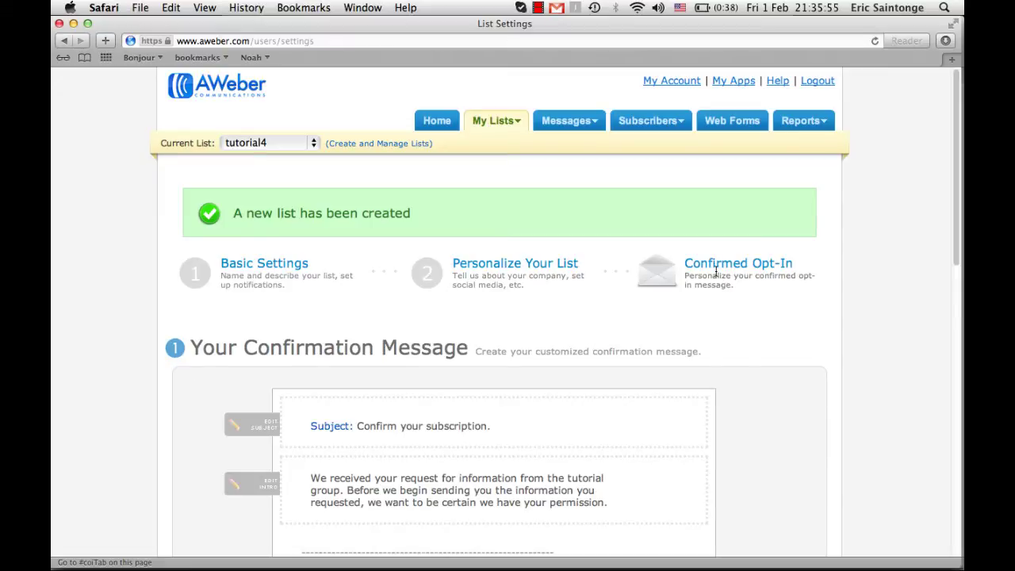
scroll(716, 273, "down", 5)
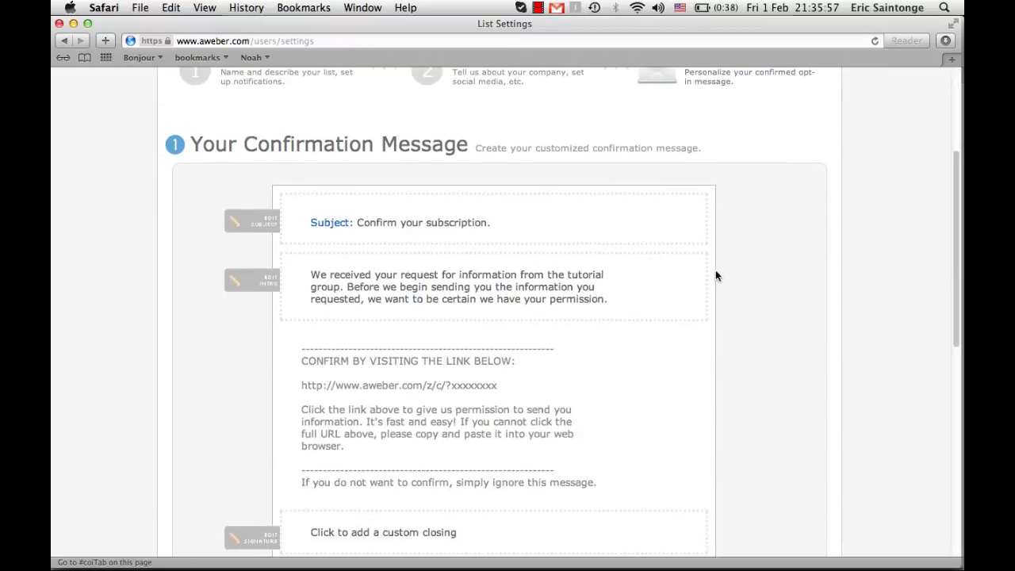
scroll(587, 323, "down", 2)
scroll(581, 320, "down", 1)
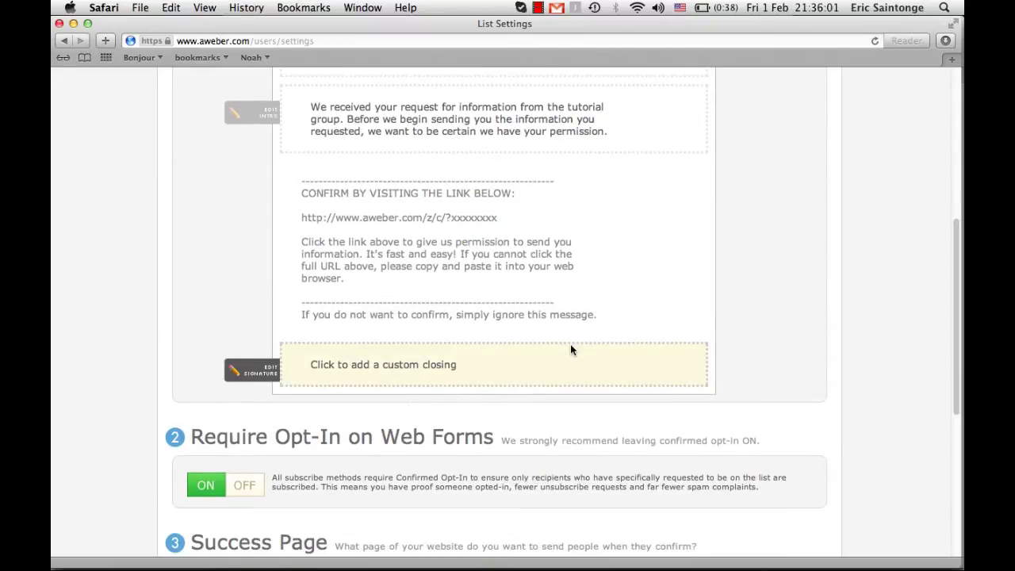
scroll(570, 349, "up", 3)
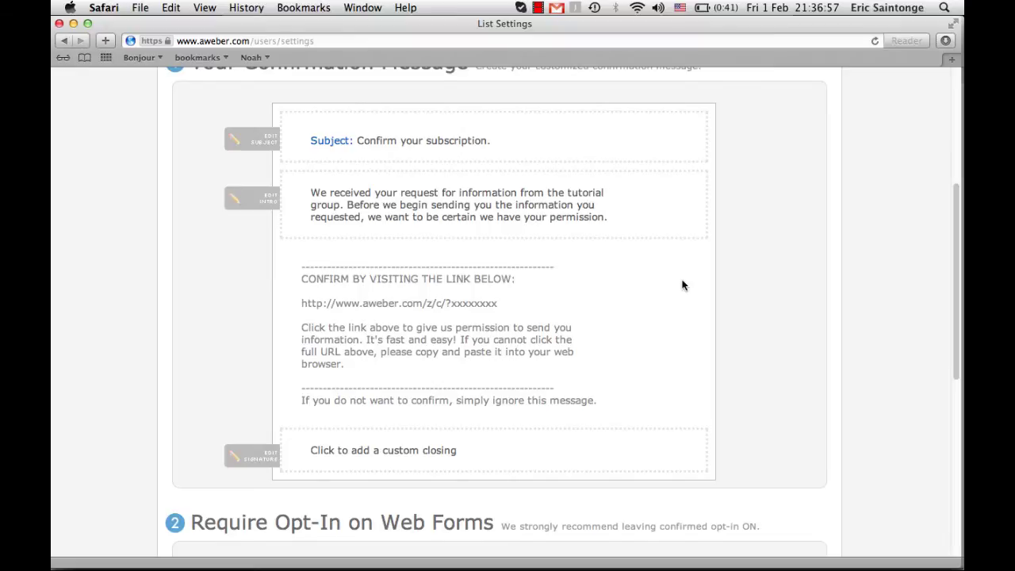
scroll(682, 285, "down", 5)
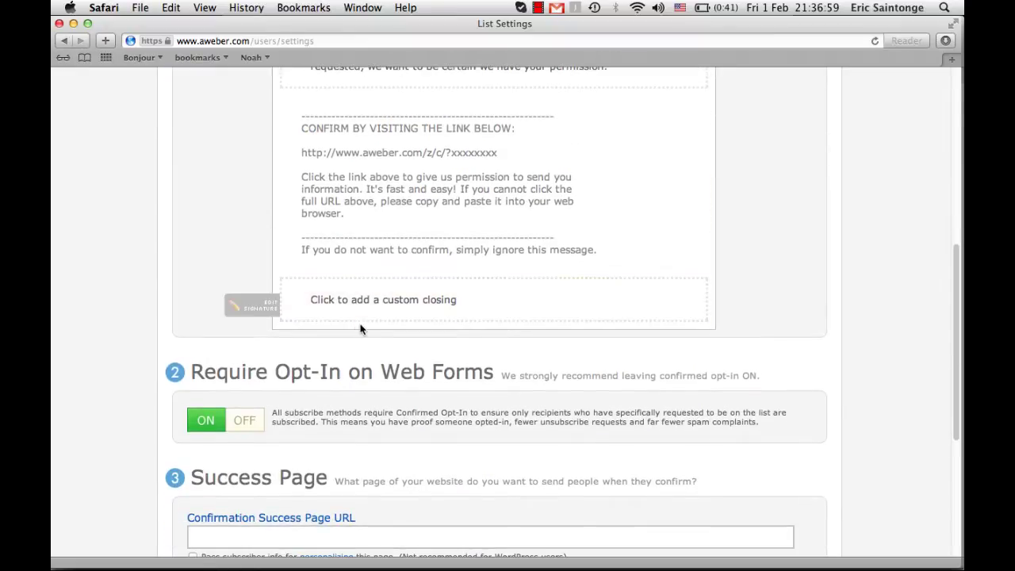
Turn off required opt-in on web forms, confirm the change, and inspect the confirmation success page URL field
left_click(248, 420)
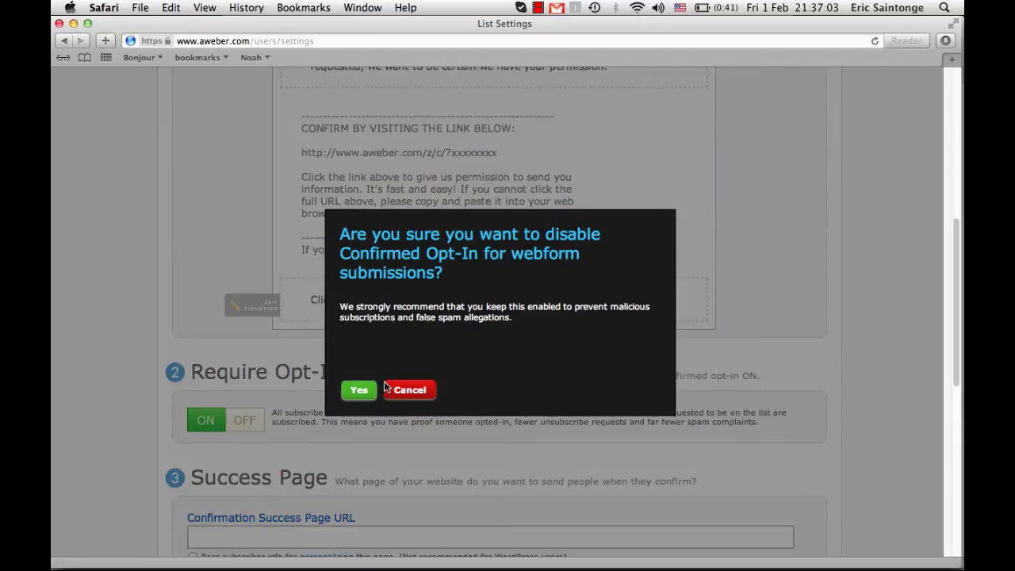
left_click(361, 389)
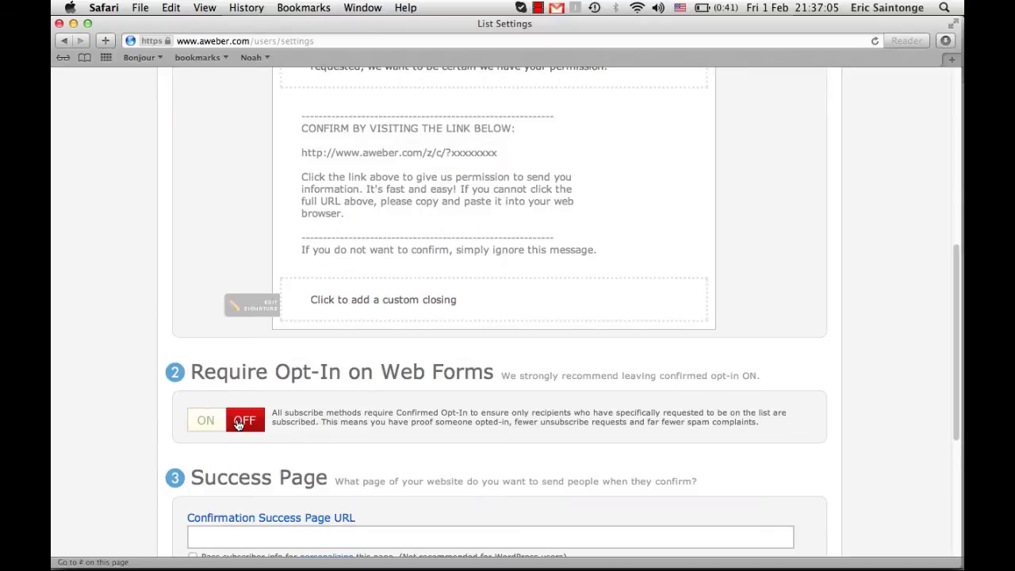
scroll(295, 426, "down", 5)
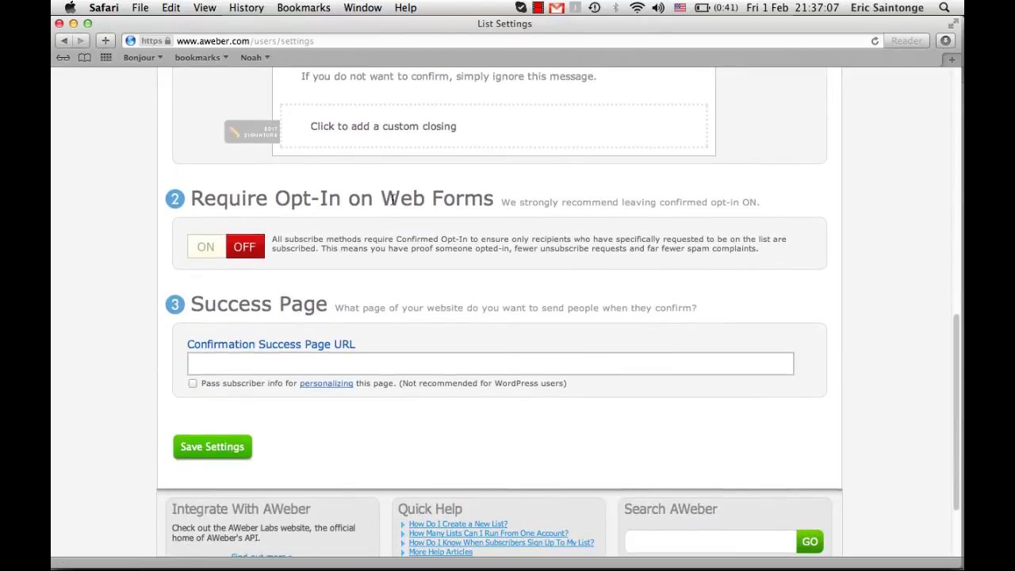
left_click(208, 365)
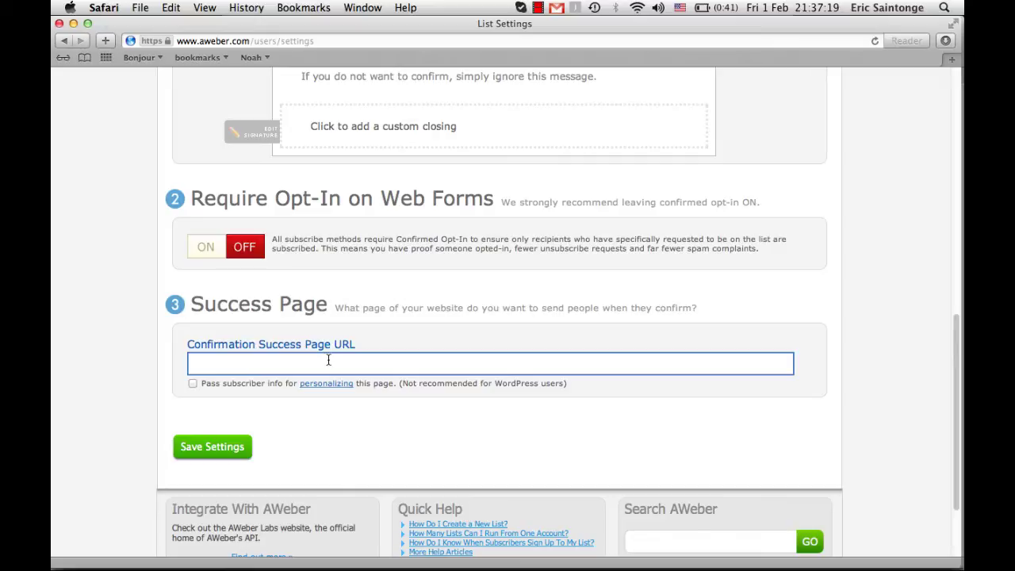
left_click(419, 349)
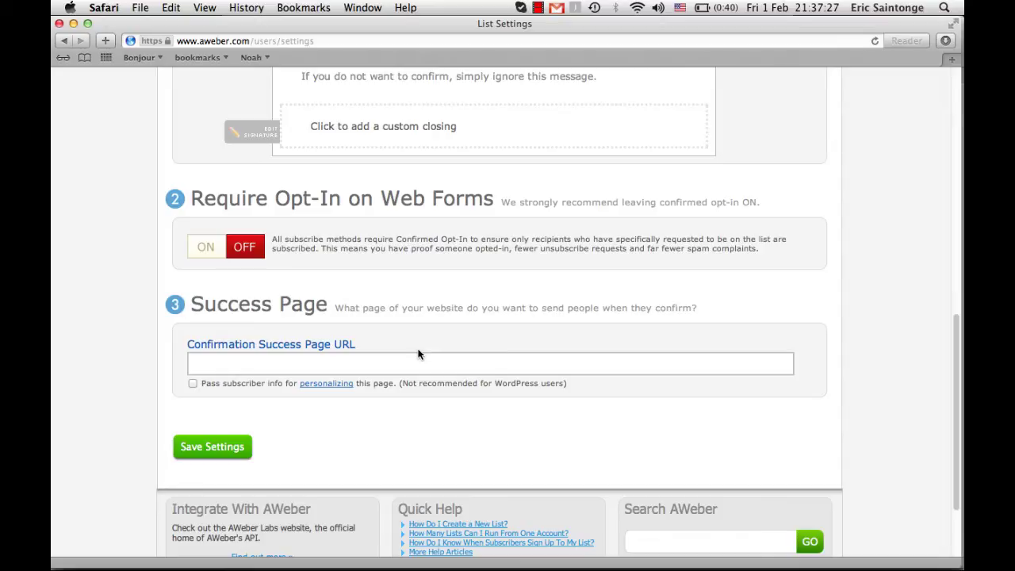
Save the confirmed opt-in settings and open the list's follow-up messages
left_click(206, 447)
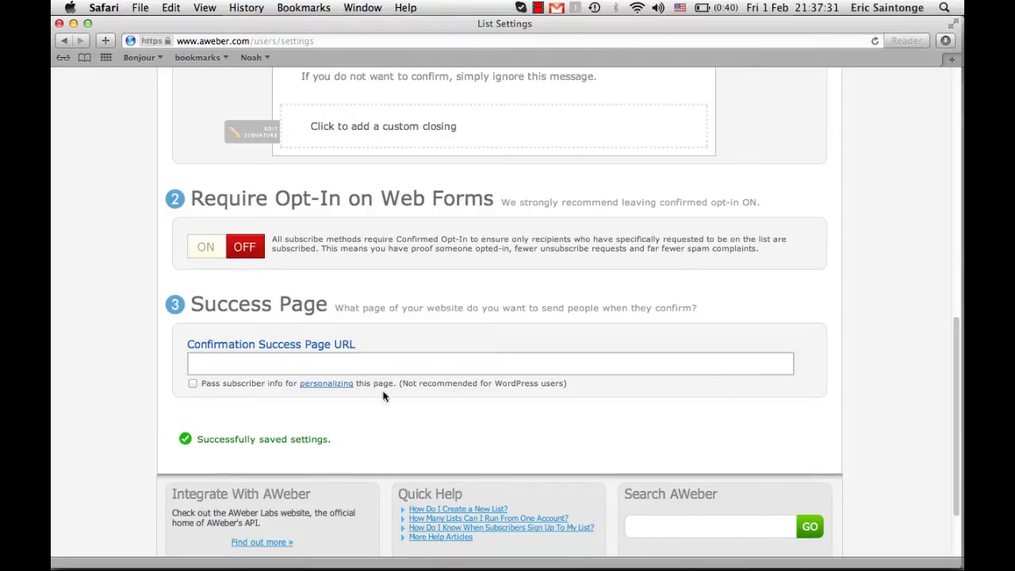
scroll(679, 278, "up", 3)
scroll(680, 278, "up", 10)
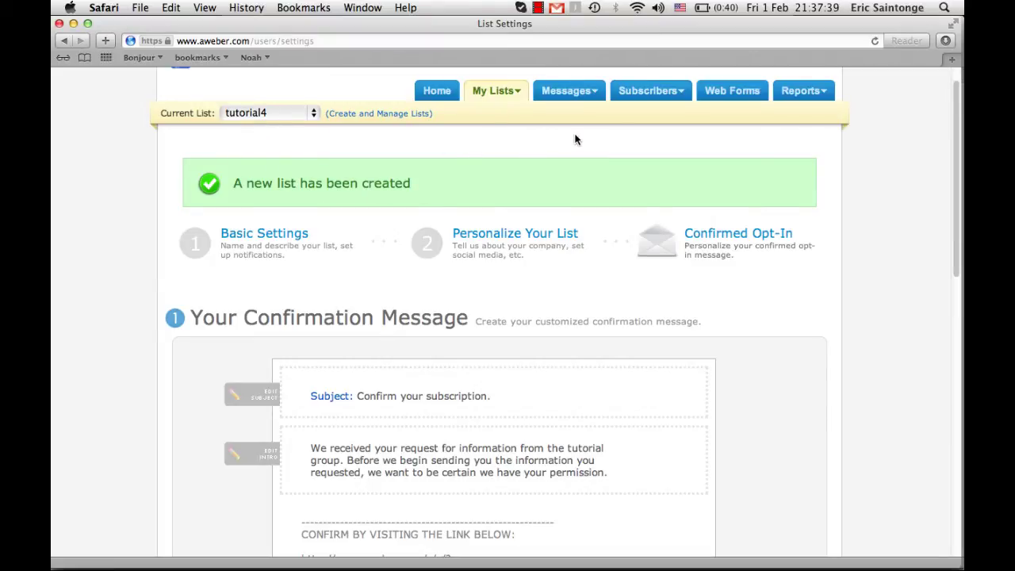
mouse_move(578, 91)
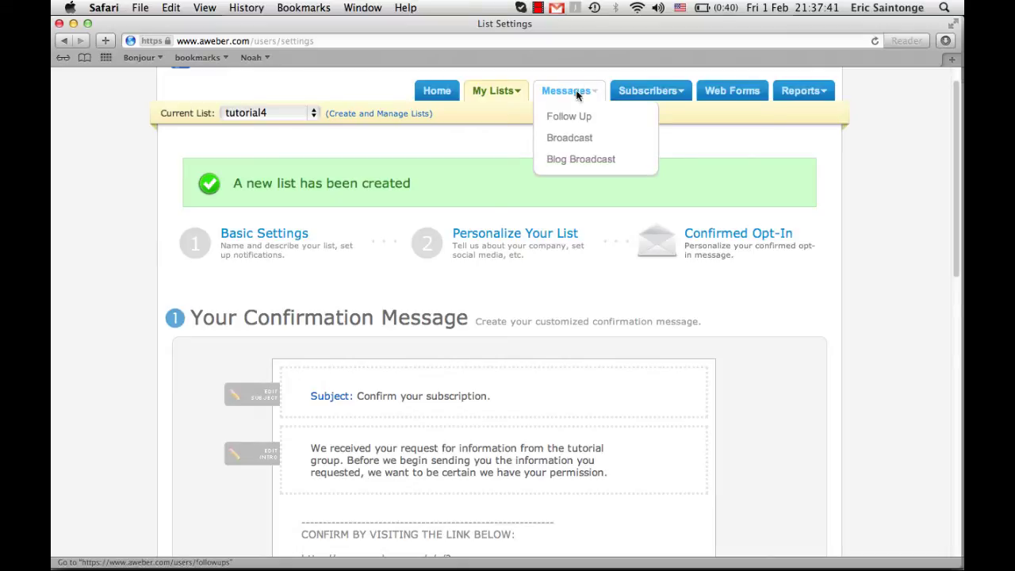
left_click(574, 117)
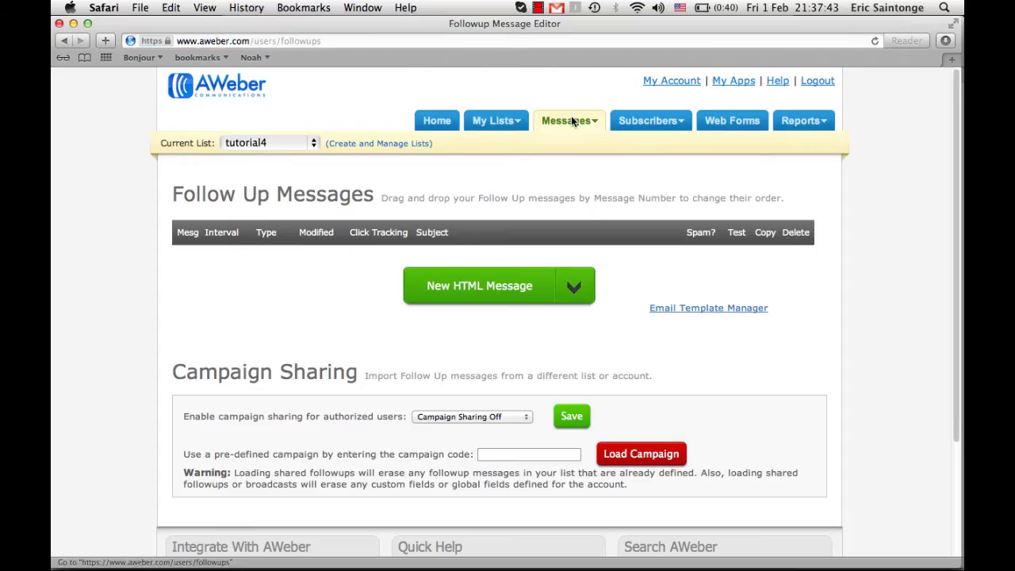
Create a new HTML follow-up message with the subject "Welcome"
left_click(501, 291)
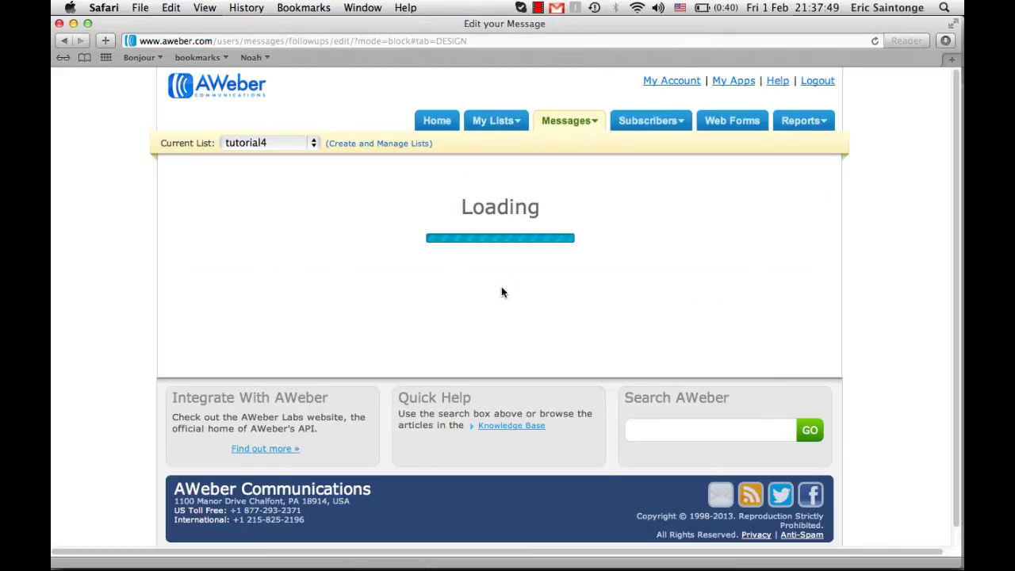
left_click(304, 362)
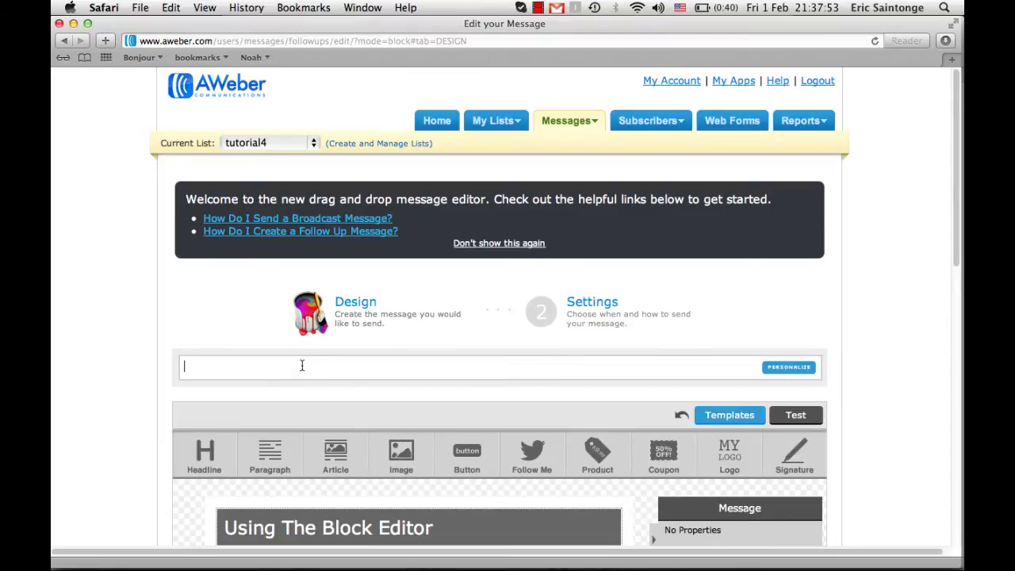
type("WElc")
key("BackSpace")
key("BackSpace")
key("BackSpace")
type("elcome")
Delete the sample "Using The Block Editor" content and insert a paragraph block into the empty message
scroll(373, 370, "down", 5)
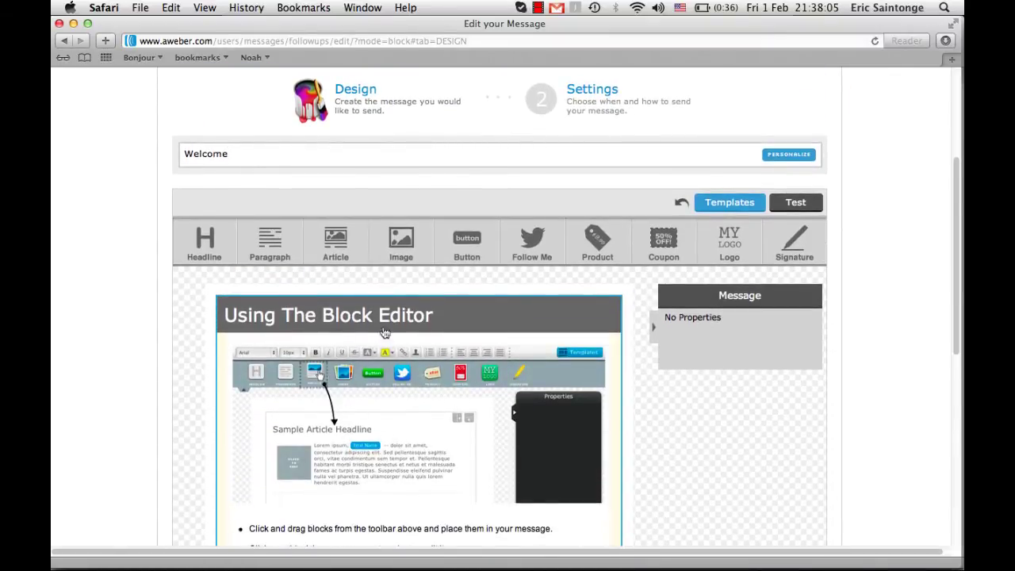
left_click(477, 398)
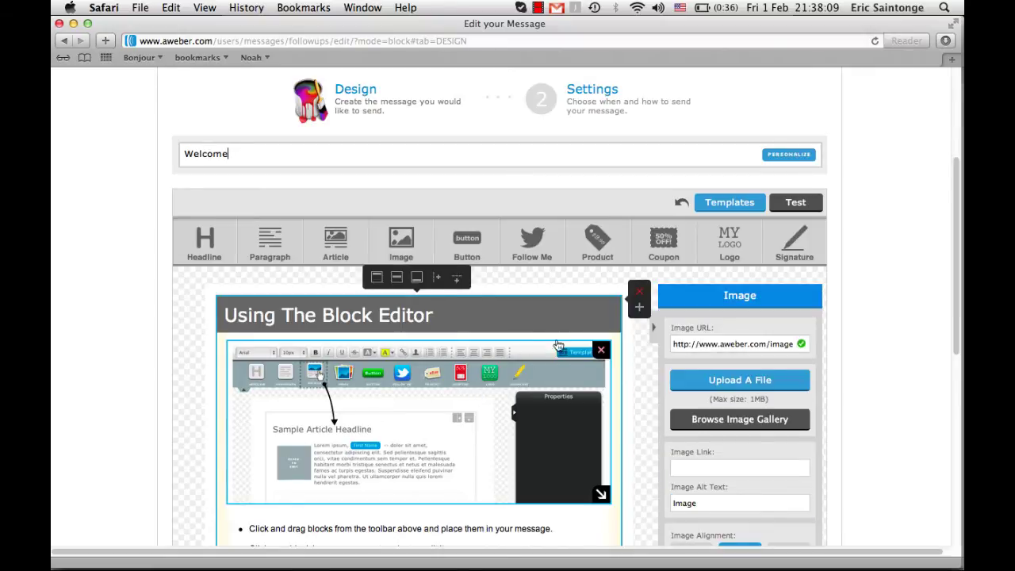
left_click(639, 294)
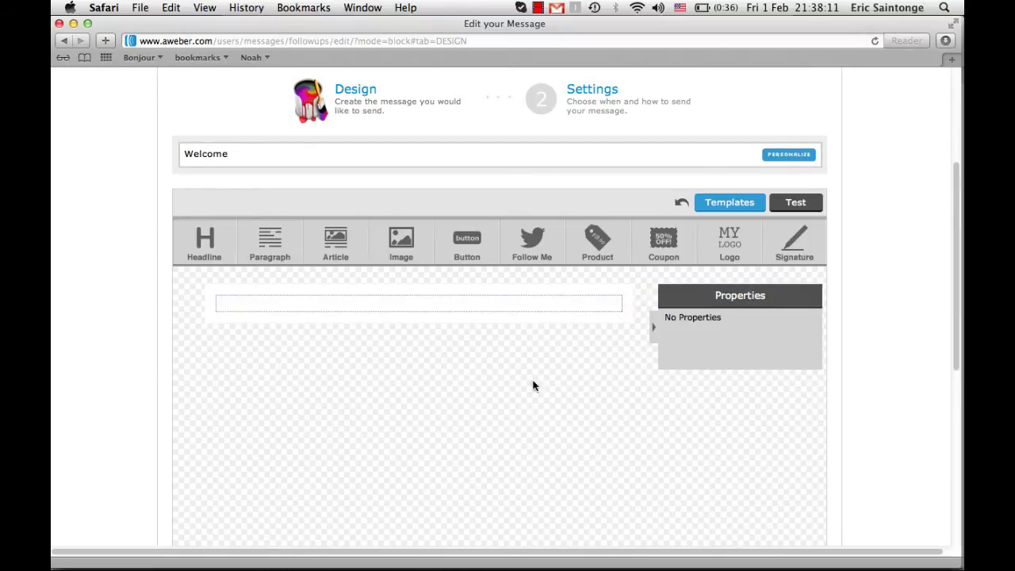
left_click_drag(279, 257, 290, 332)
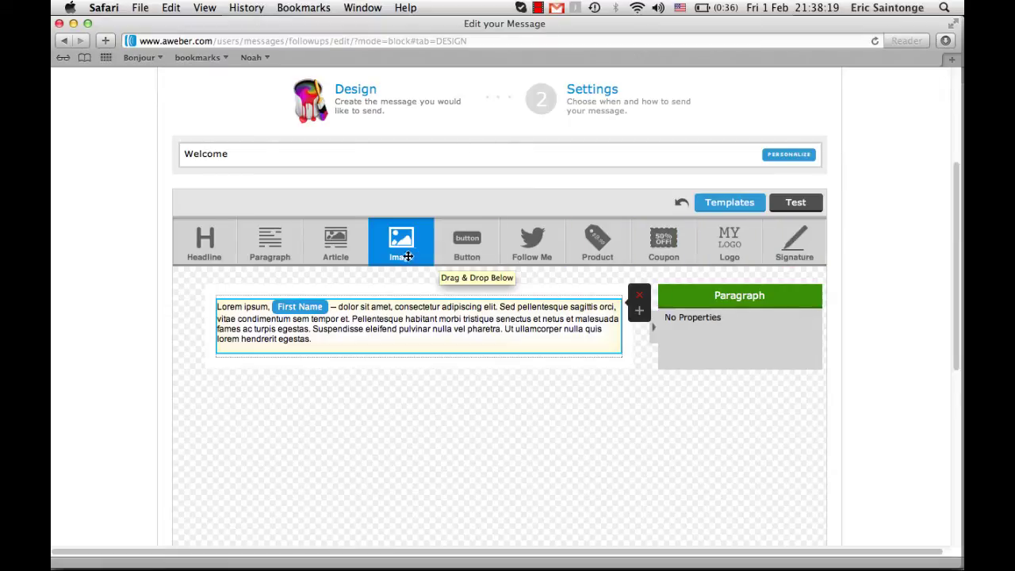
Replace the paragraph's placeholder text with "Hi", the First Name field and a comma, followed by "this is message #1" on a new line
left_click(334, 324)
left_click_drag(330, 306, 349, 337)
key("BackSpace")
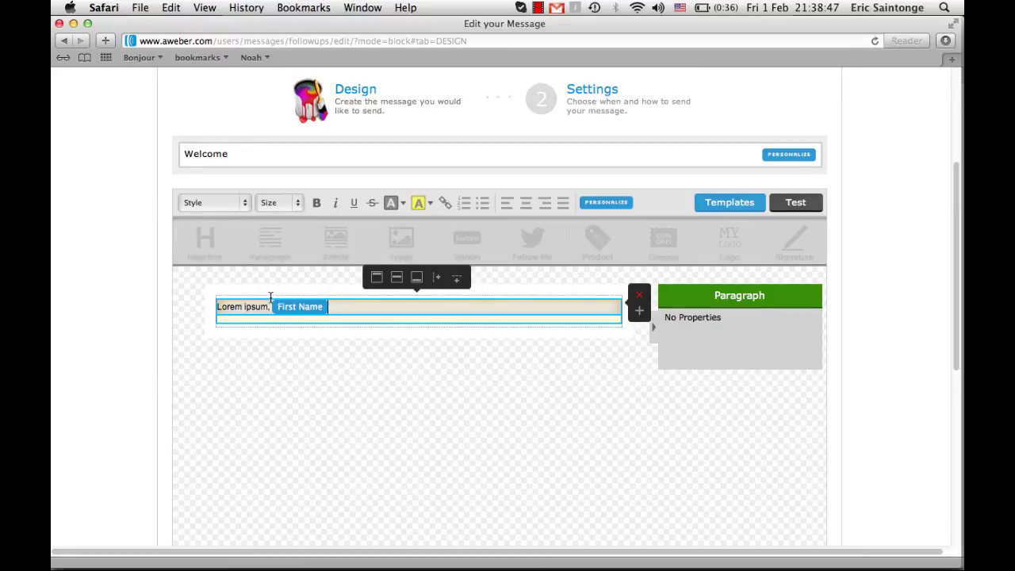
left_click_drag(271, 308, 194, 307)
type("Hi")
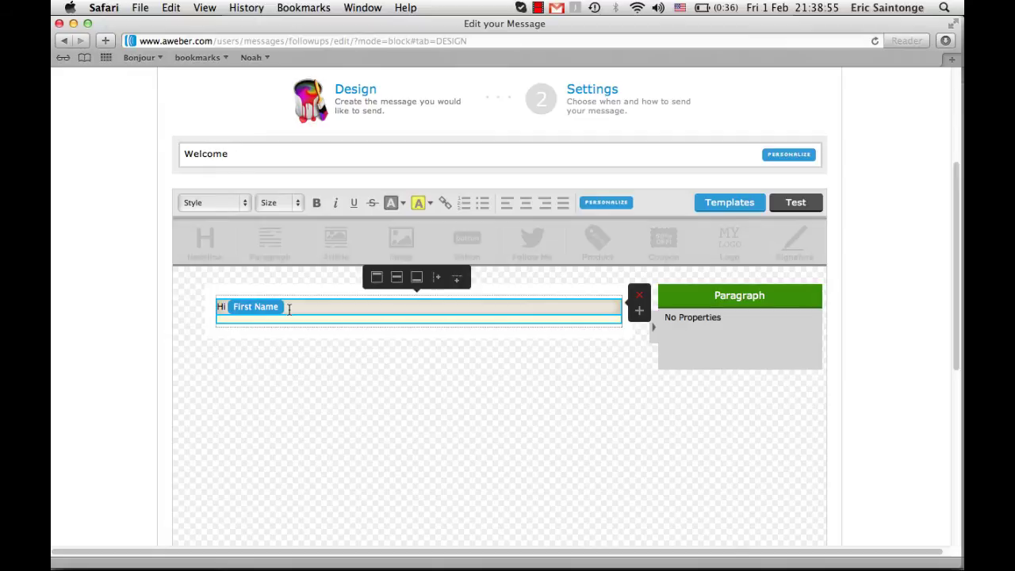
type(",")
key("Return")
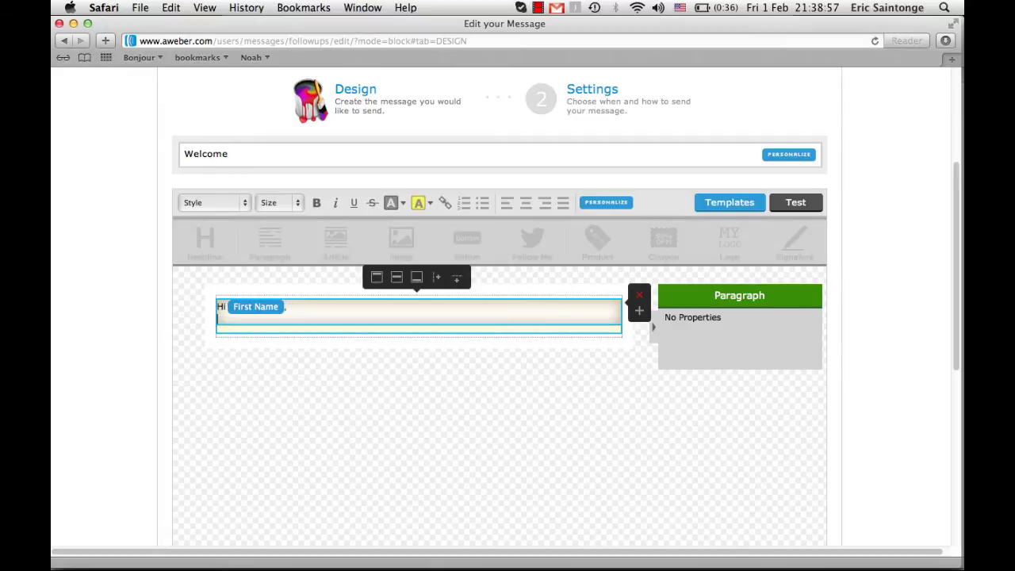
type("this ")
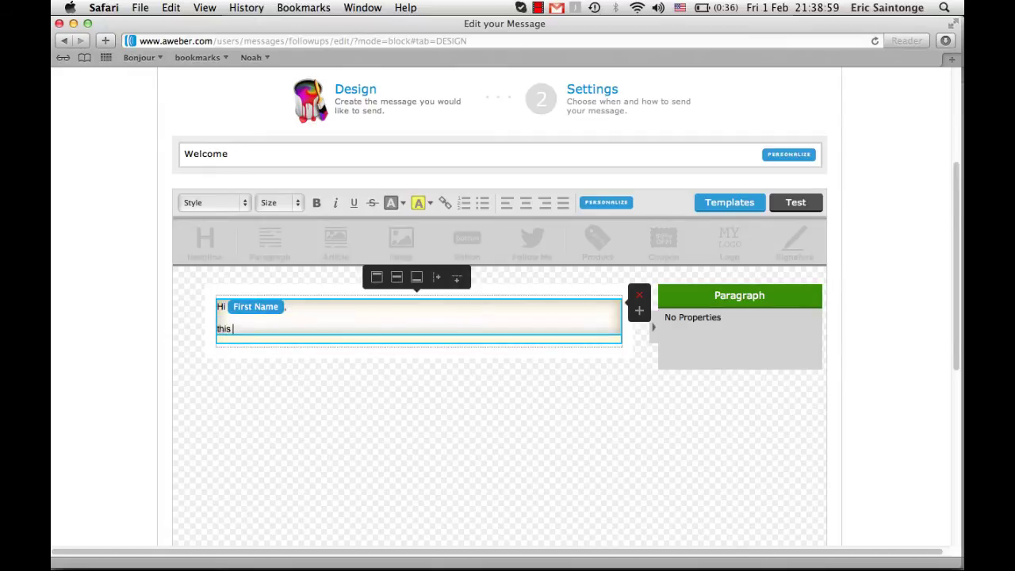
type("is message #1")
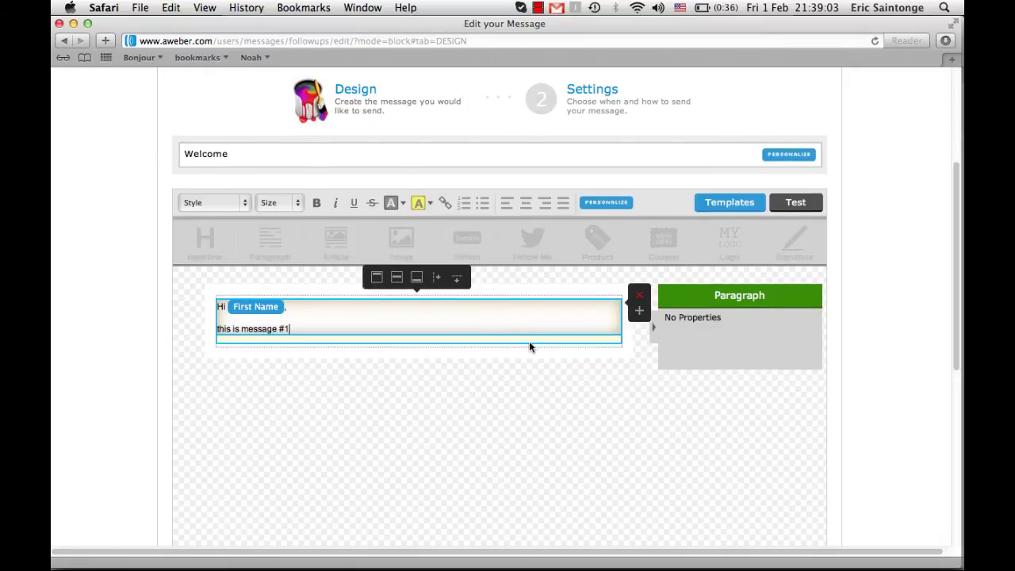
Continue to the message's settings and save the message with click tracking left on
scroll(530, 347, "down", 5)
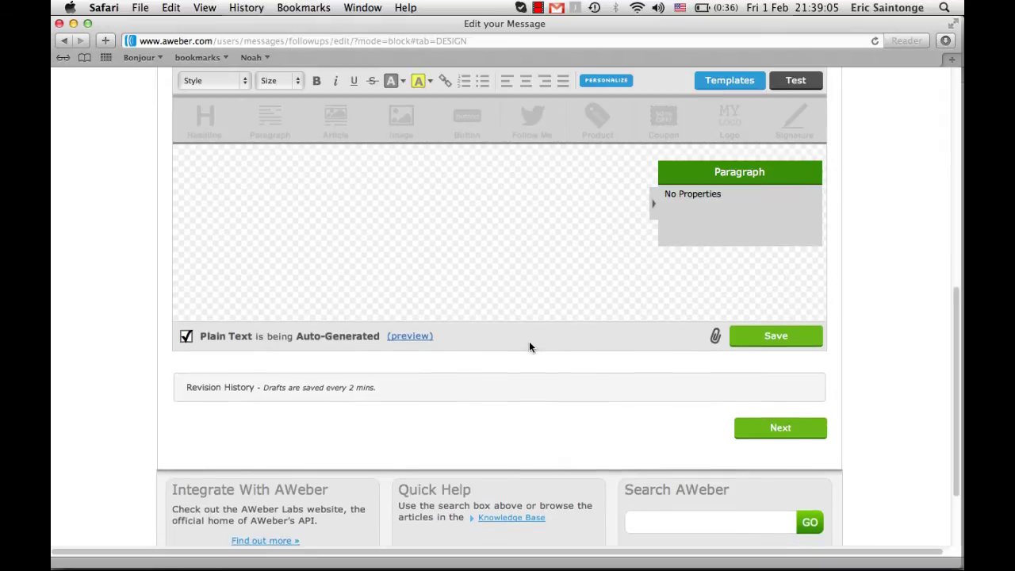
left_click(773, 415)
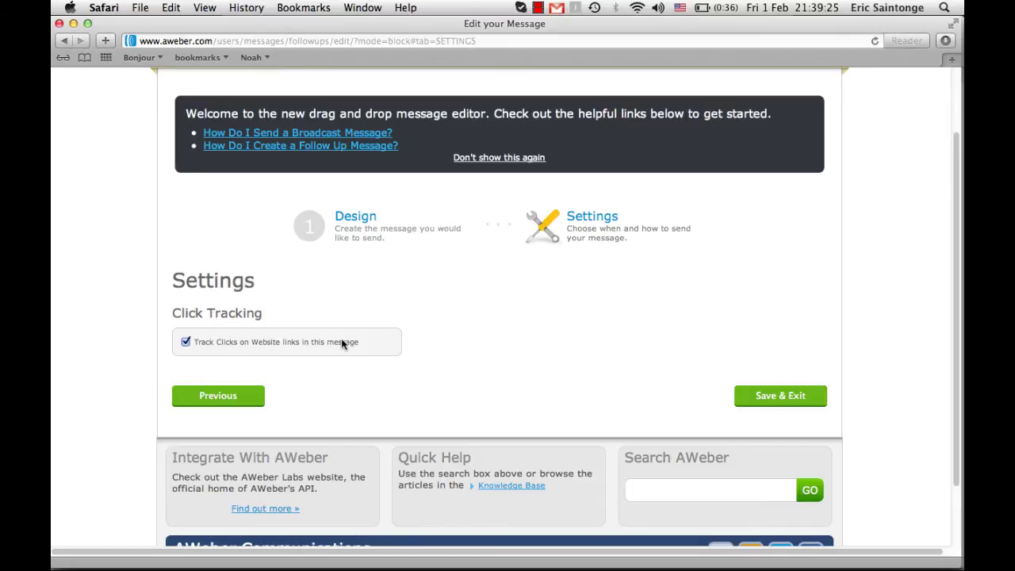
left_click(791, 398)
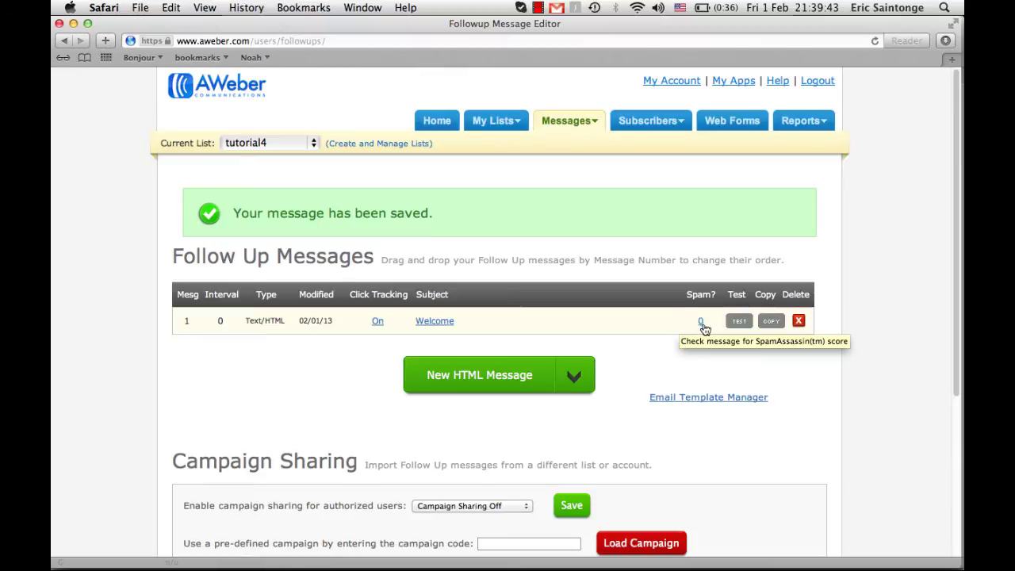
Reopen the Welcome message, change its subject to "DO YOU WANT $500 EVERYDAY?" and save it
left_click(436, 321)
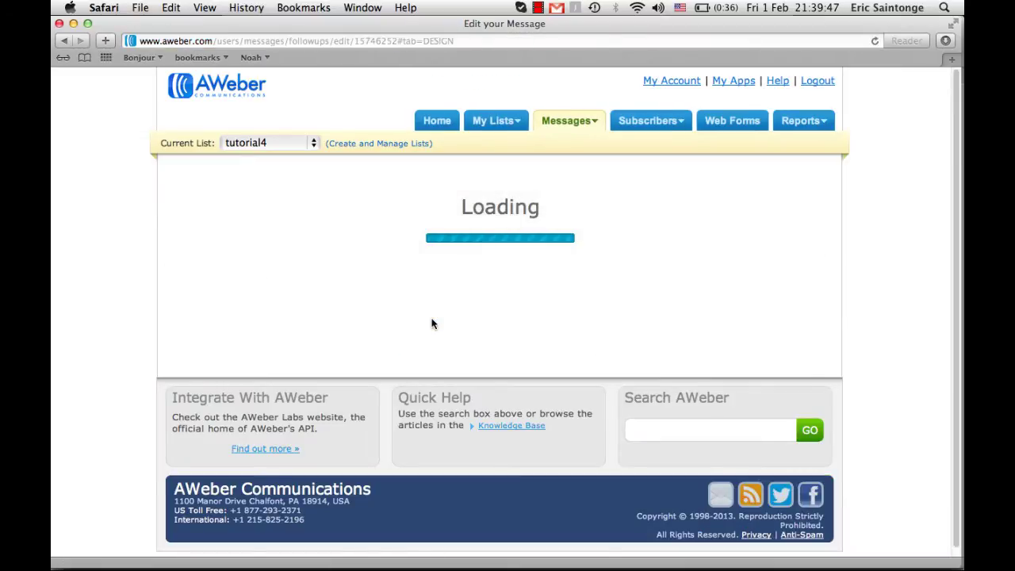
double_click(239, 366)
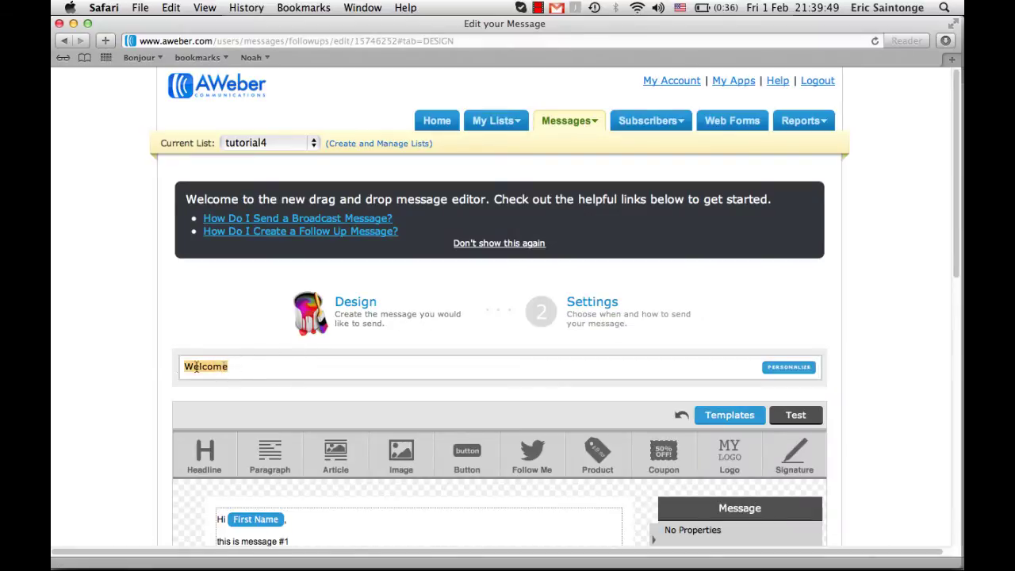
type("DO YOU")
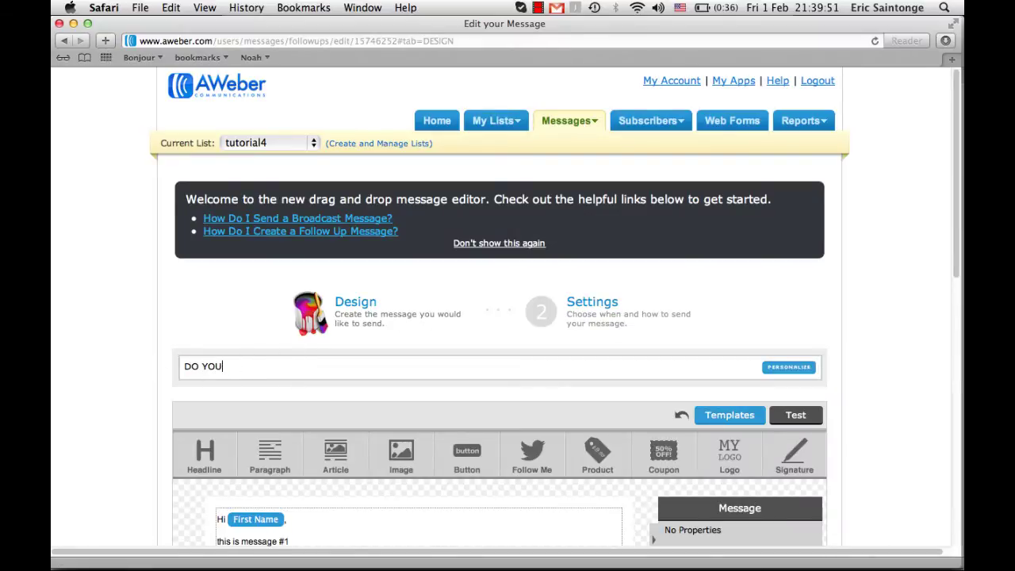
type(" WANT $500 EVERYDAY?")
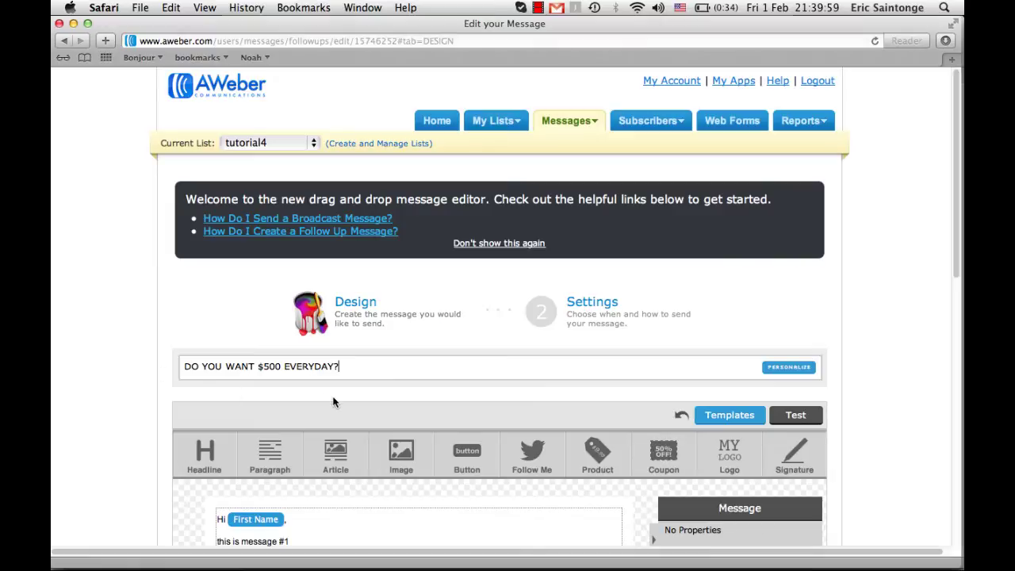
scroll(334, 403, "down", 4)
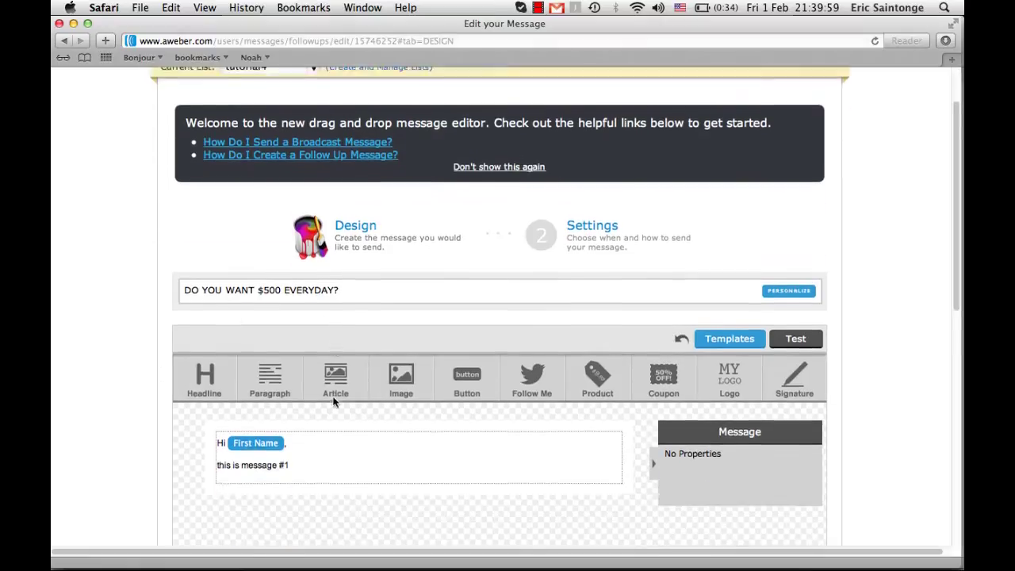
scroll(335, 404, "down", 5)
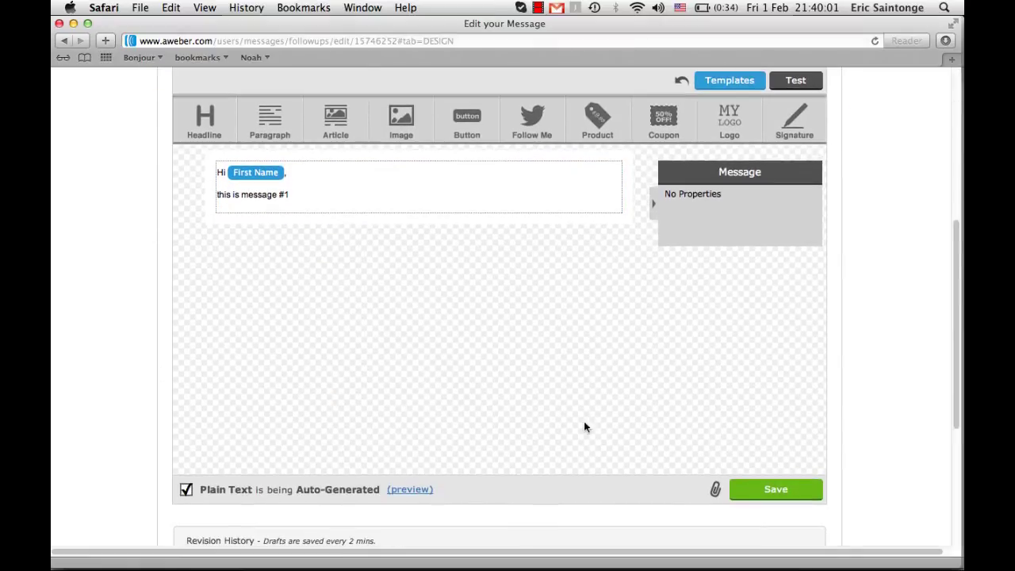
scroll(647, 430, "down", 5)
left_click(778, 409)
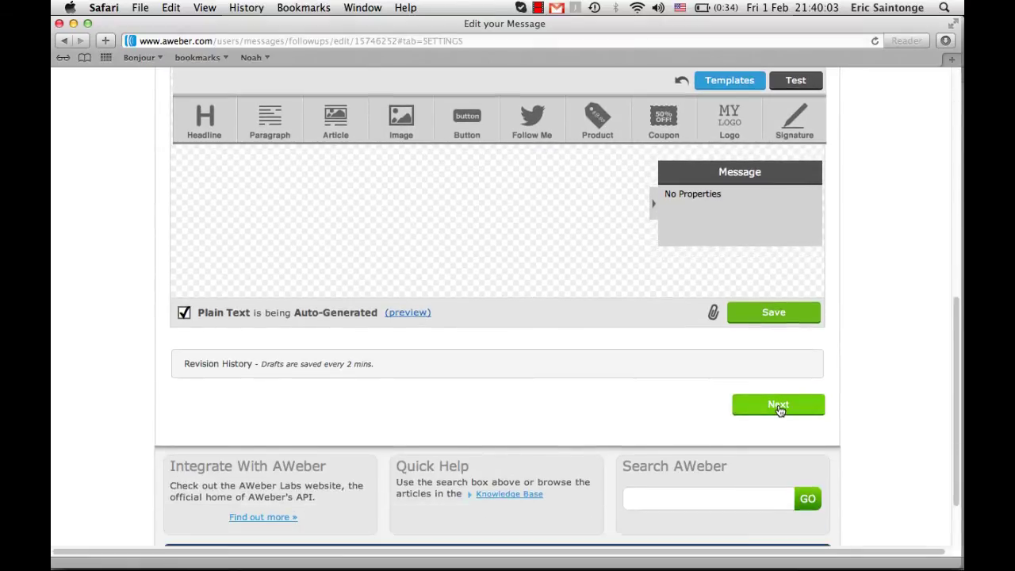
left_click(779, 404)
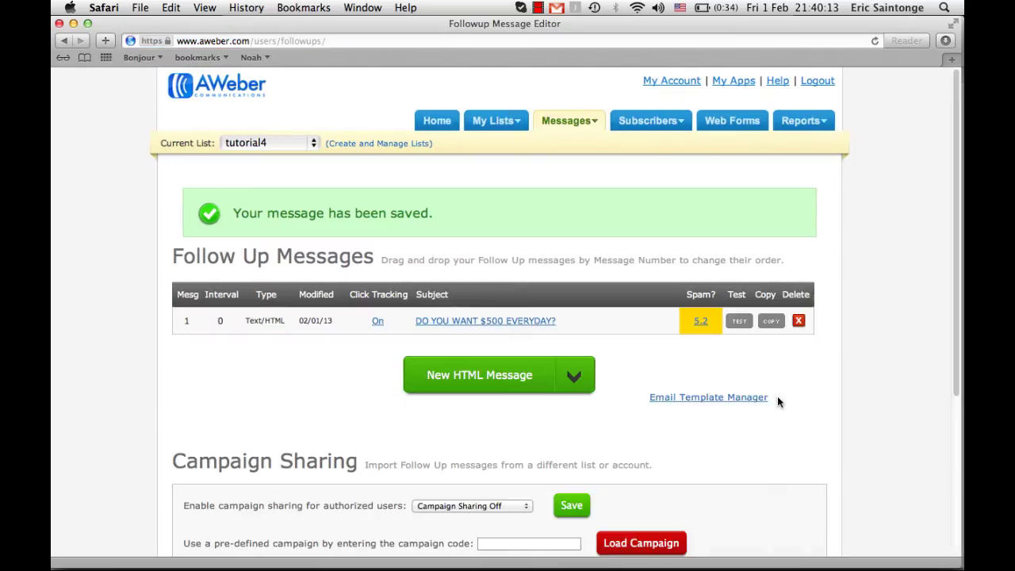
Open the message's spam score analysis and examine the score breakdown, the subject line and the acceptable sending limit
left_click(700, 324)
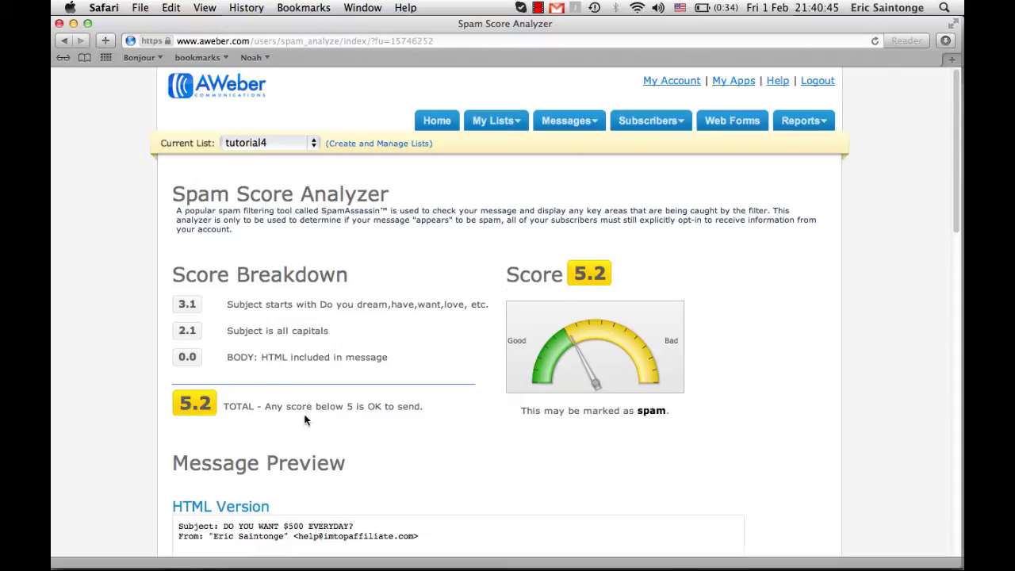
left_click_drag(362, 523, 225, 529)
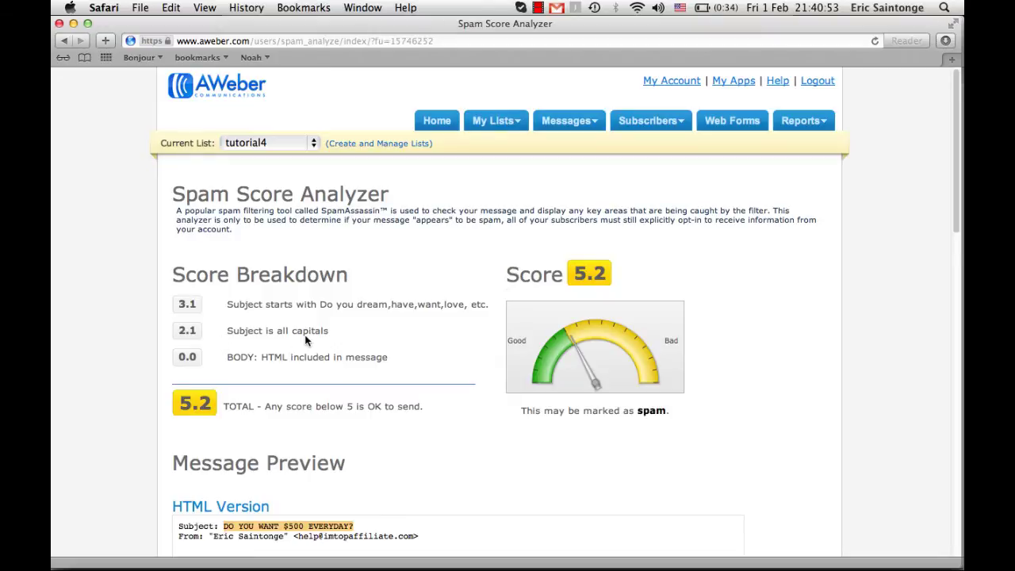
triple_click(267, 409)
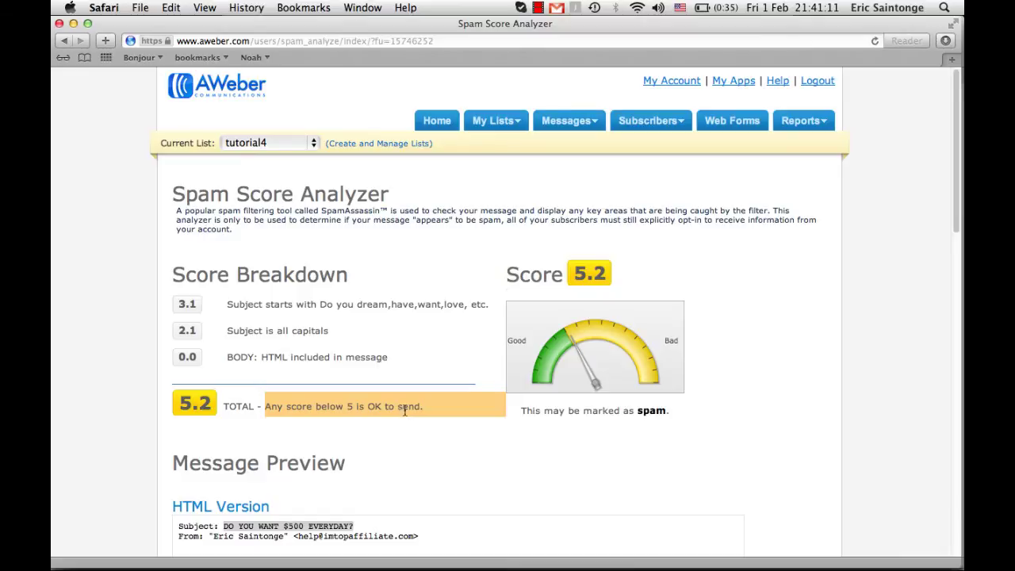
Return to the follow-up messages, set the first message's subject back to "Welcome" and save it
left_click(565, 143)
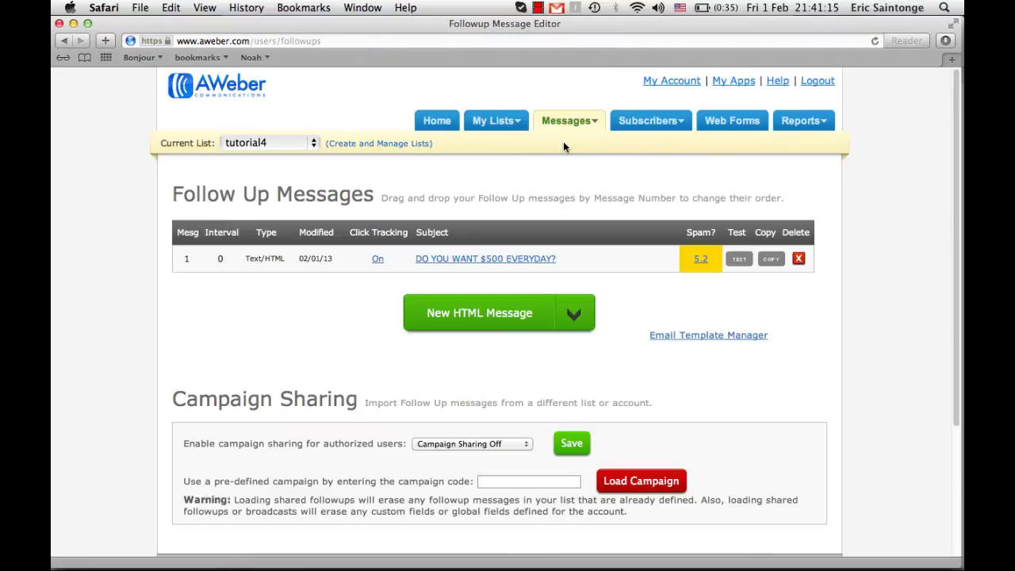
left_click(534, 260)
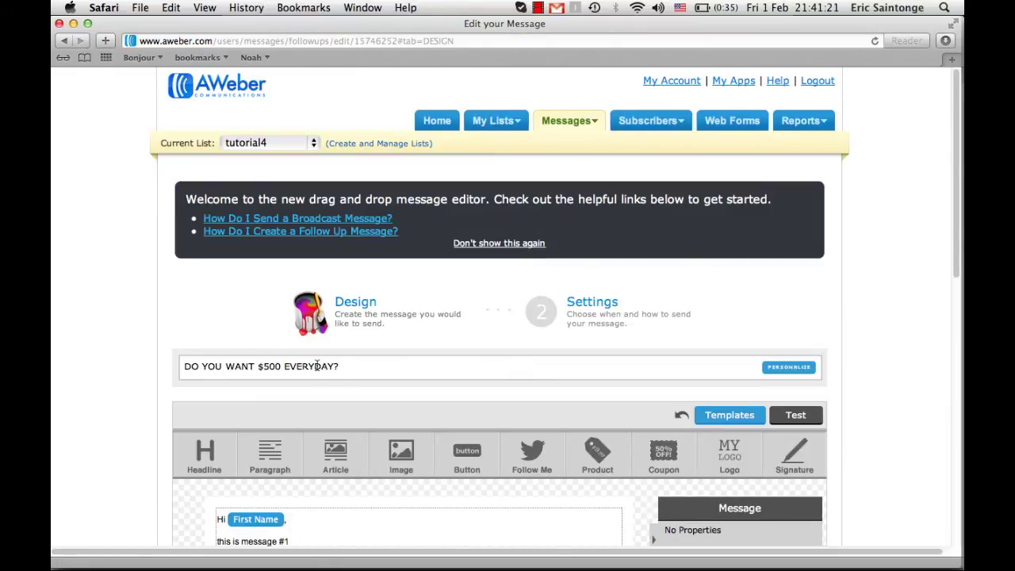
triple_click(180, 370)
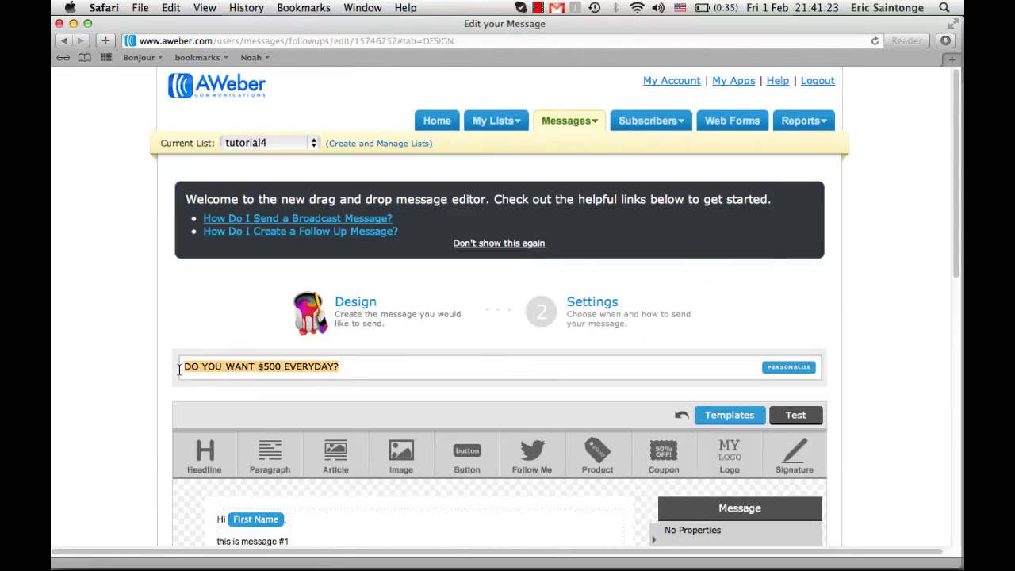
type("Welcome")
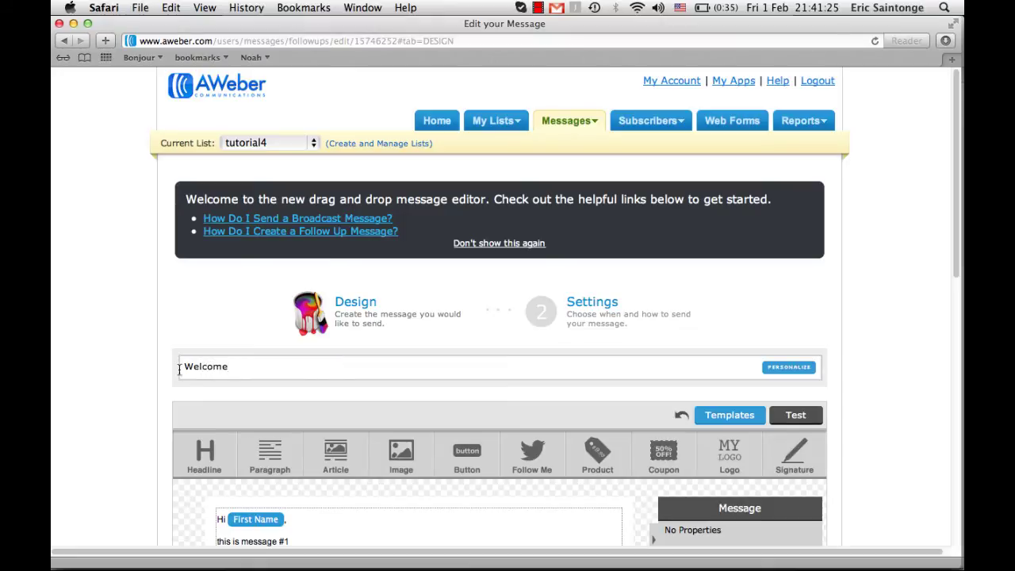
scroll(795, 404, "down", 1)
scroll(795, 405, "down", 10)
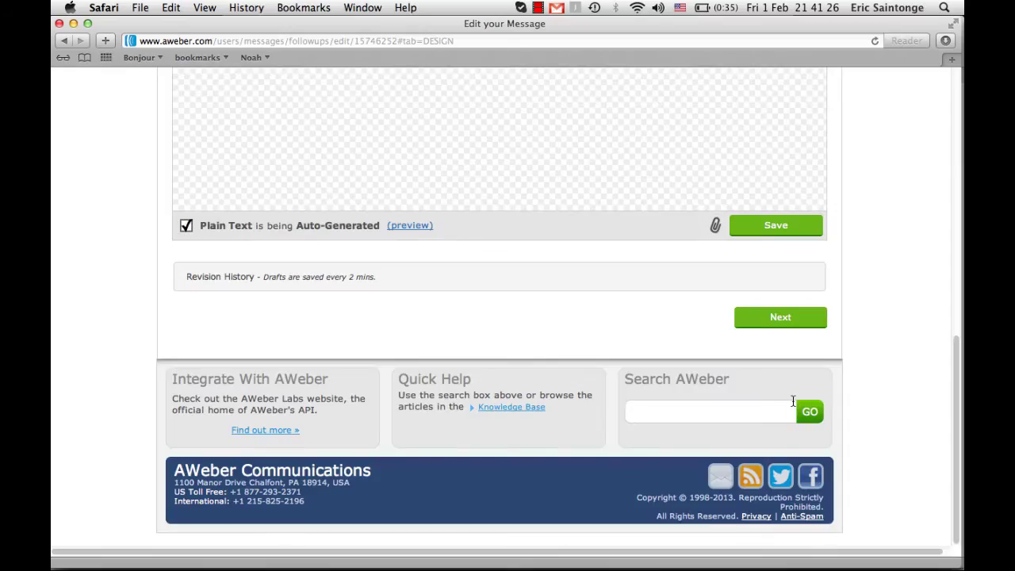
left_click(783, 319)
left_click(775, 396)
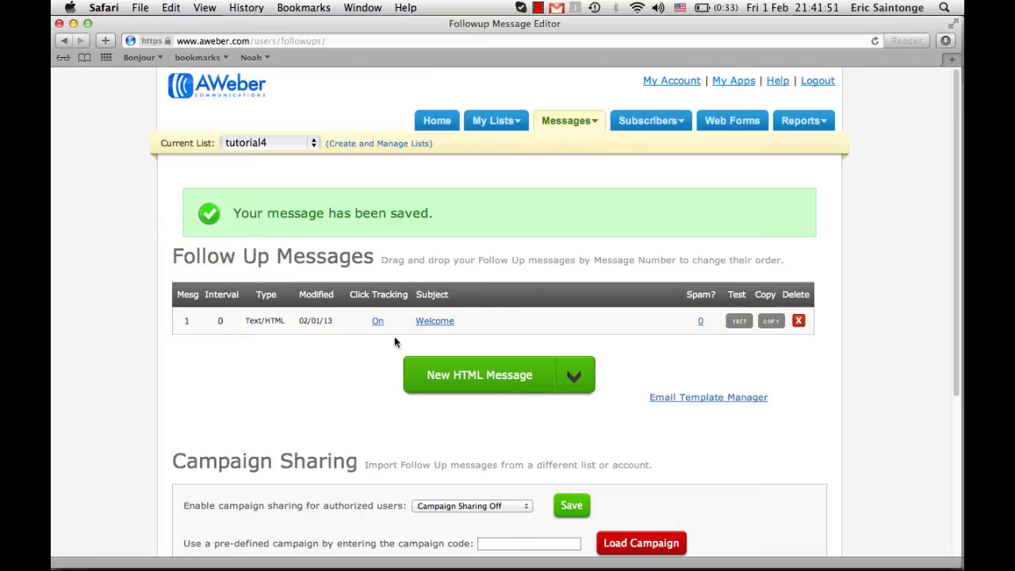
Create a second HTML follow-up message with the subject "Hello Again!"
left_click(487, 374)
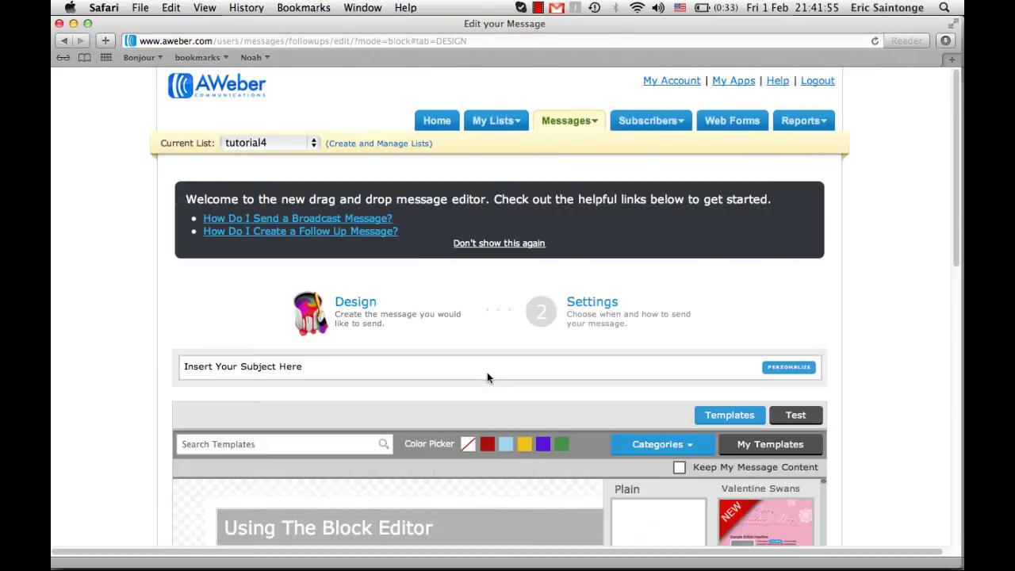
left_click(313, 363)
type("Hello Again")
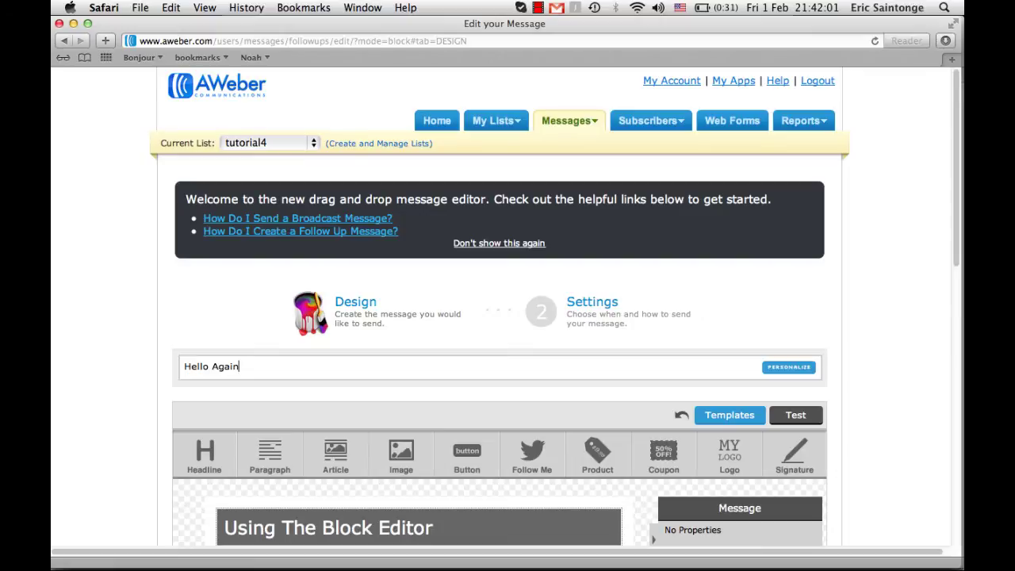
type("!")
Delete the sample "Using The Block Editor" article block from the follow-up message
scroll(508, 317, "down", 5)
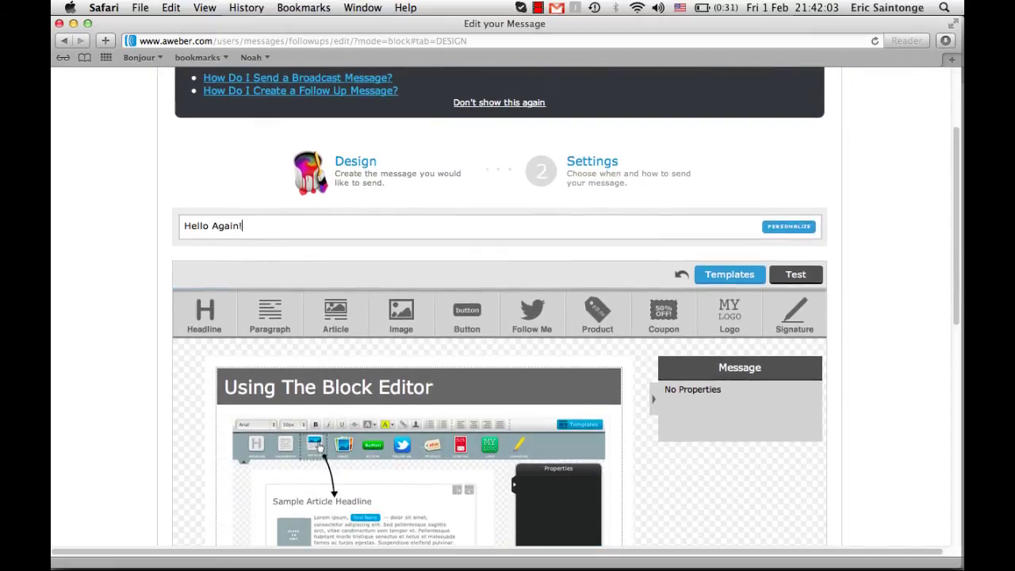
left_click(325, 387)
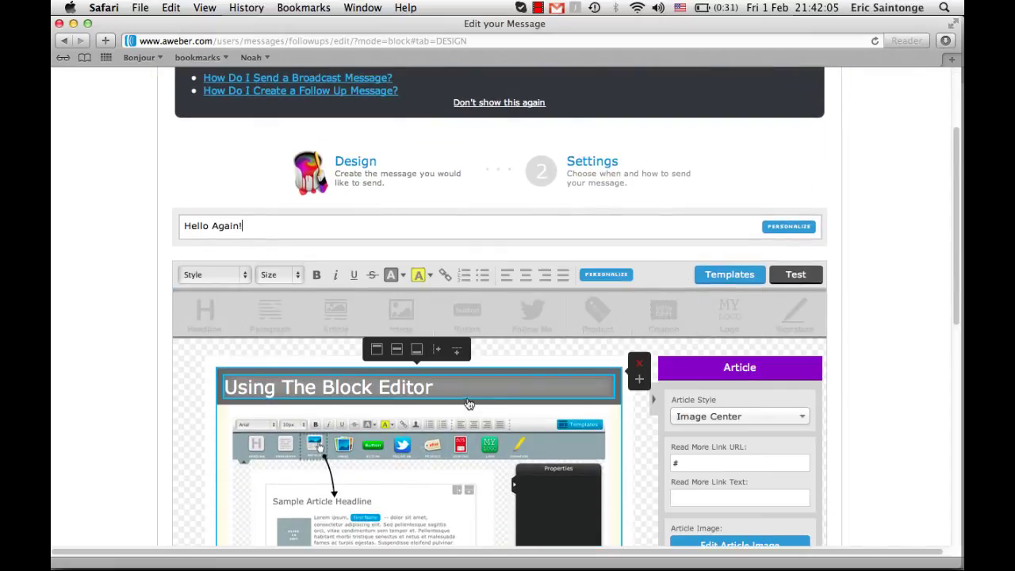
scroll(469, 404, "down", 5)
left_click(479, 330)
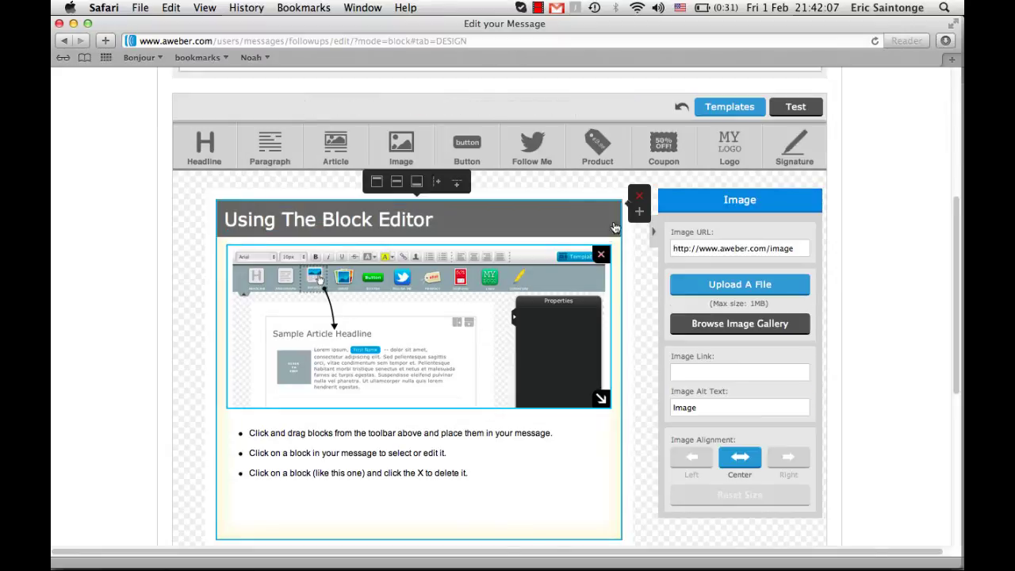
left_click(638, 197)
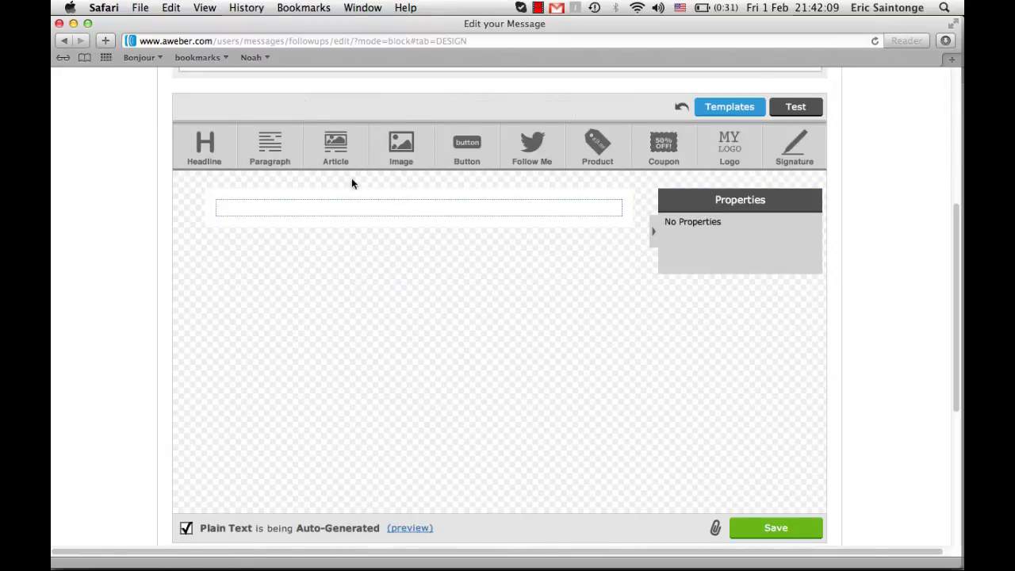
Add a paragraph block to the empty message and replace its placeholder text with "This is message #2"
left_click_drag(270, 158, 275, 223)
left_click(325, 244)
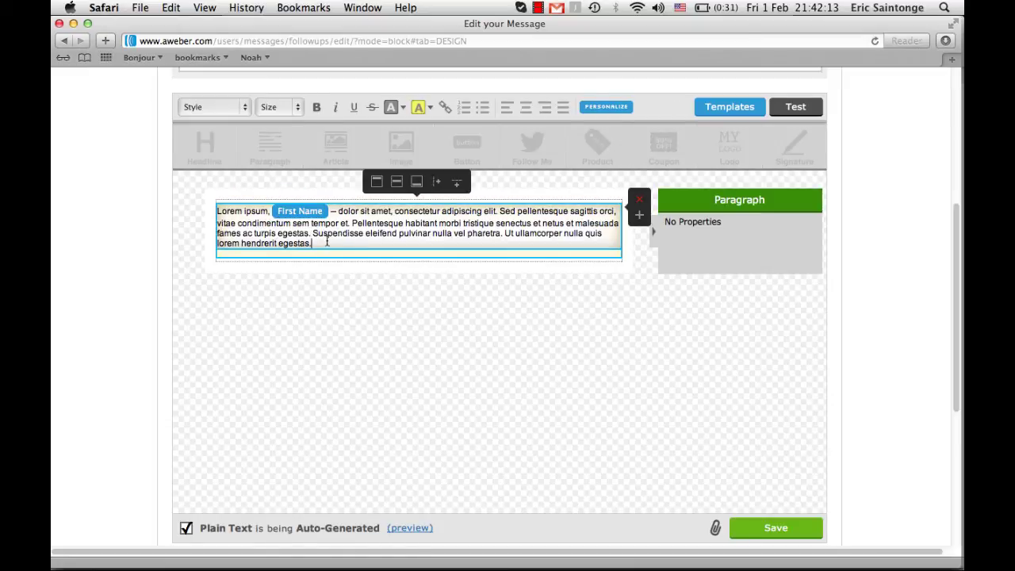
key("super+a")
key("BackSpace")
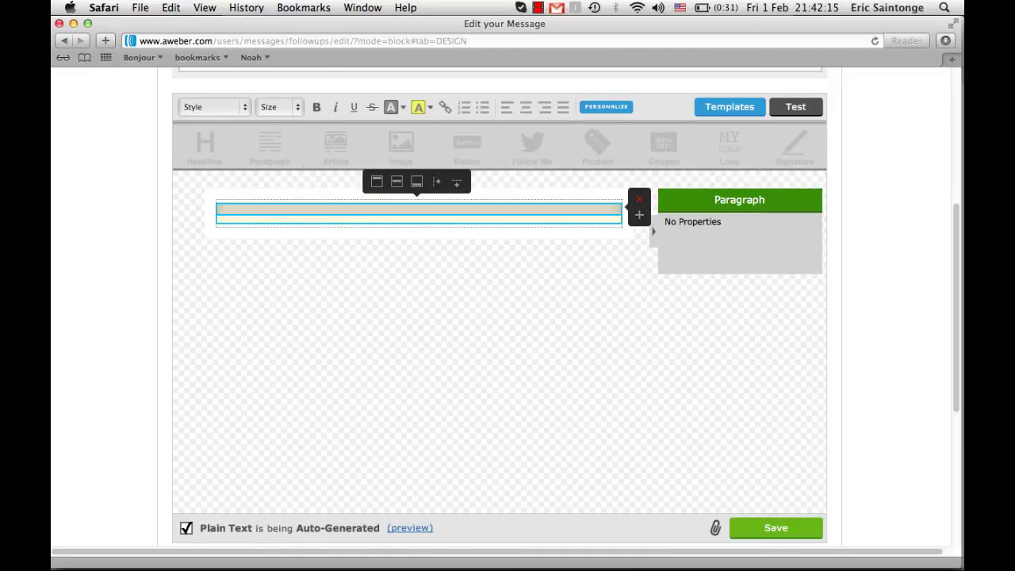
type("This is message #2")
Continue to the message's settings, set the interval to 1 day after the previous message, and save and exit
scroll(596, 330, "down", 1)
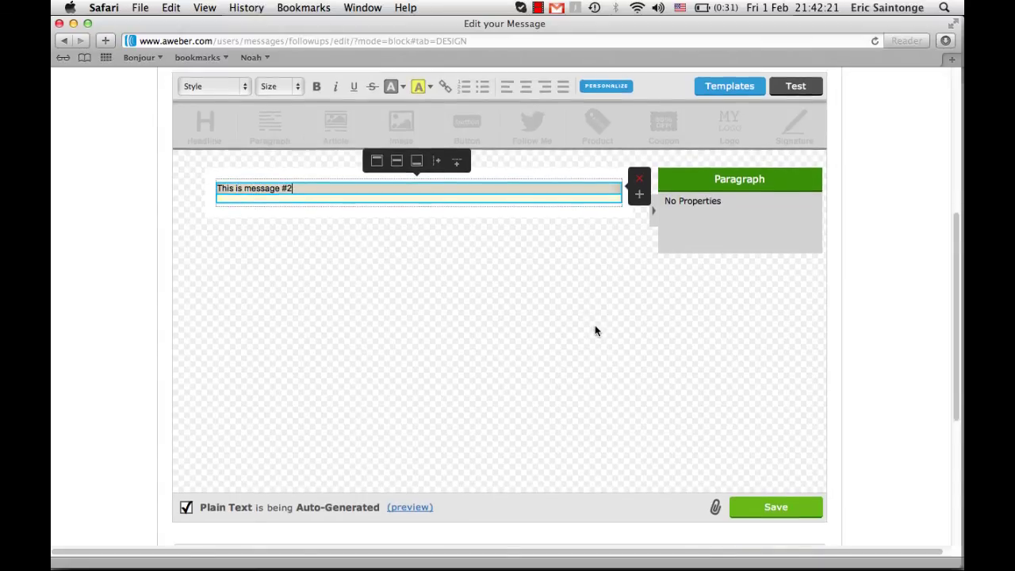
scroll(727, 378, "down", 4)
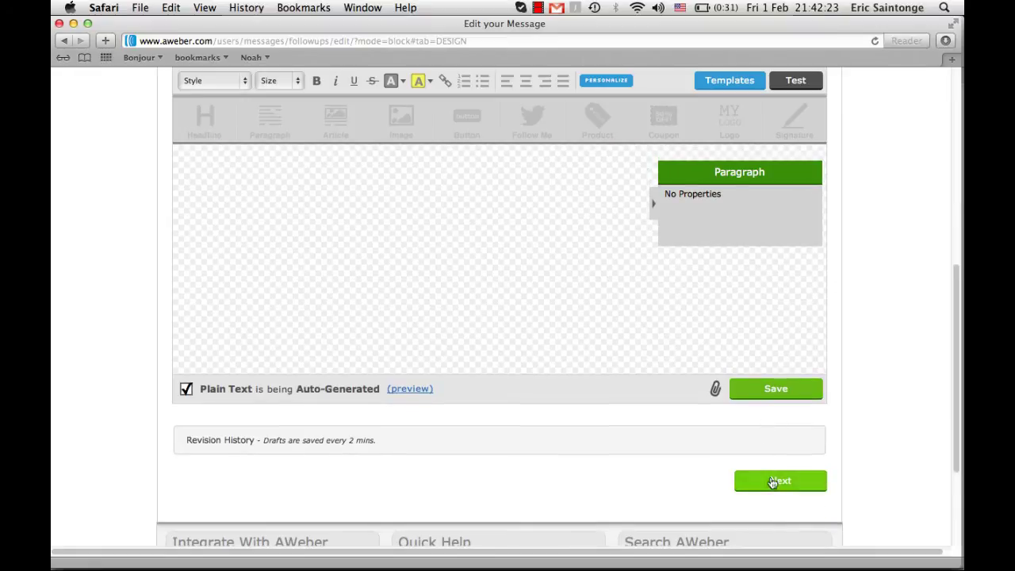
left_click(773, 482)
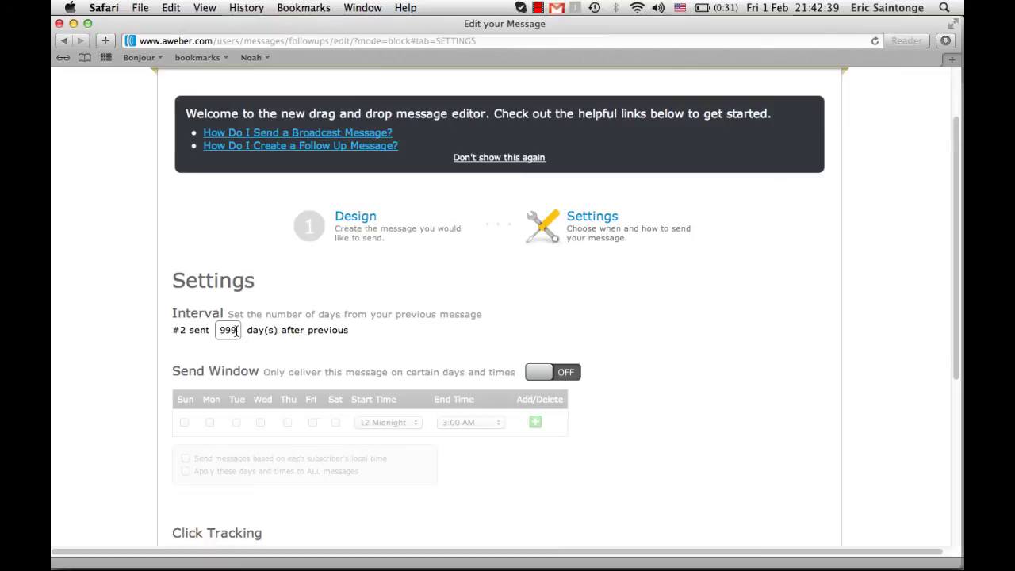
left_click_drag(237, 330, 207, 330)
type("1")
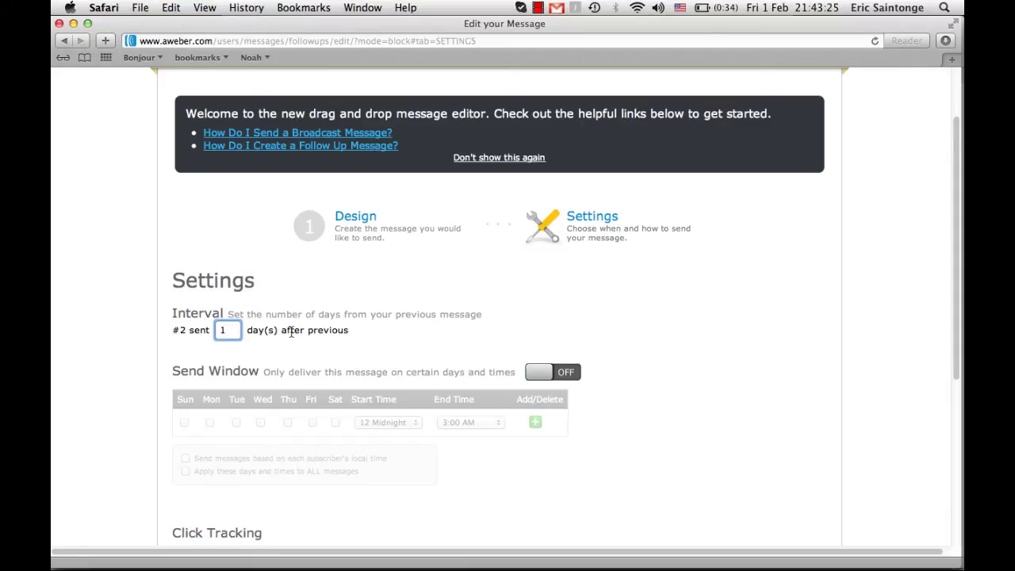
scroll(291, 333, "down", 2)
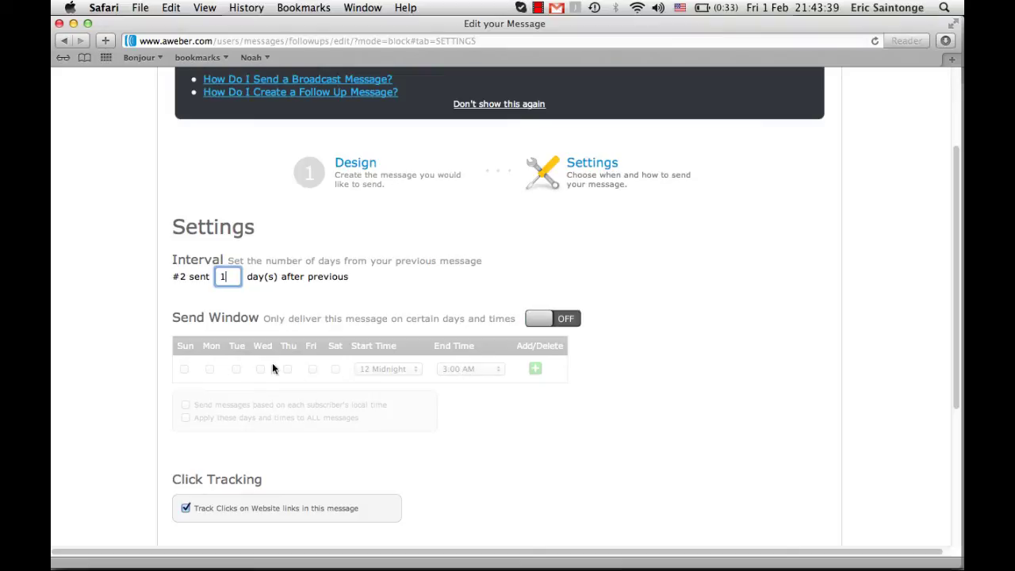
scroll(462, 361, "down", 3)
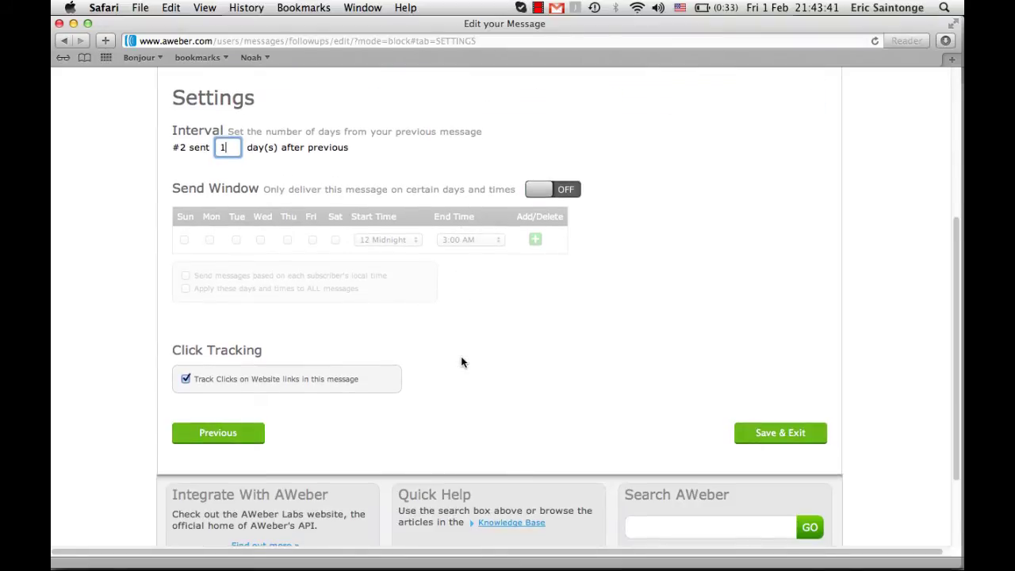
left_click(780, 432)
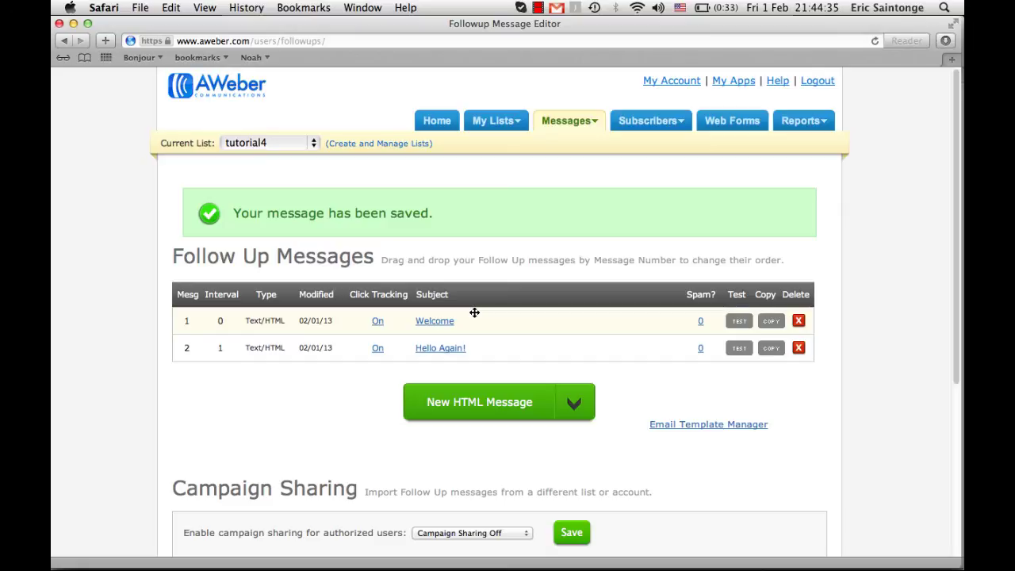
Create a new HTML broadcast message with the subject "You Got To Watch This"
mouse_move(578, 130)
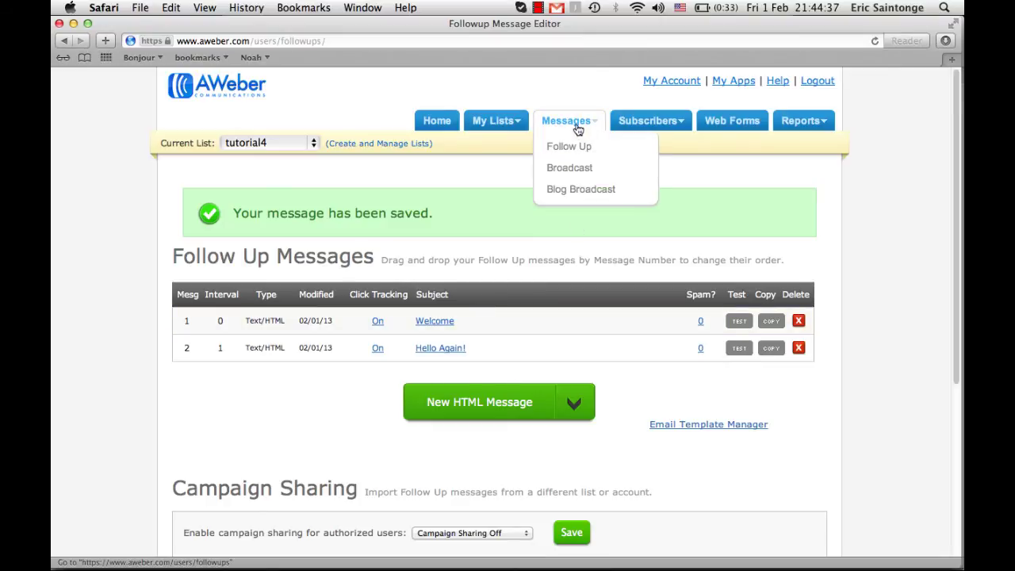
left_click(571, 164)
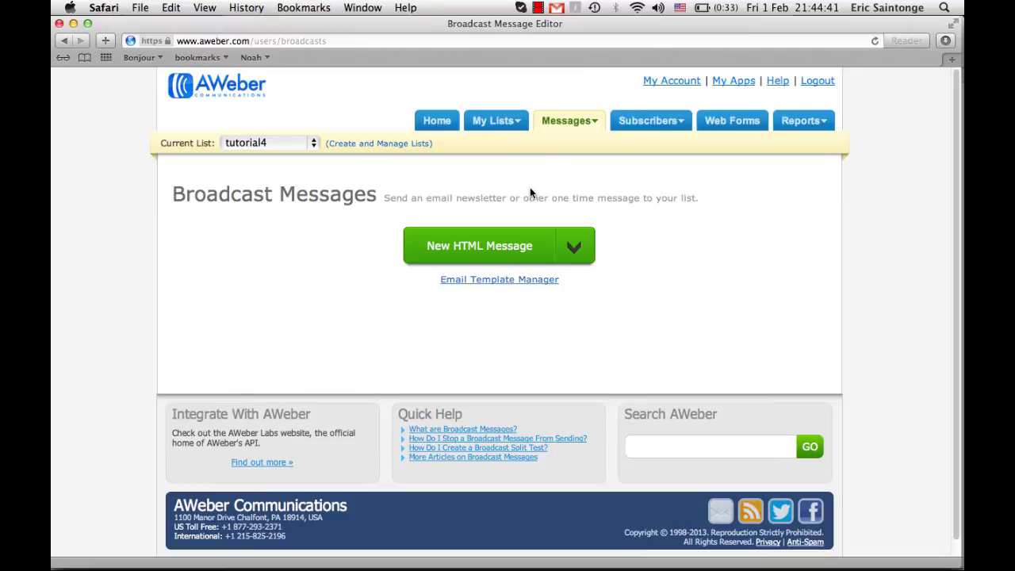
left_click(479, 246)
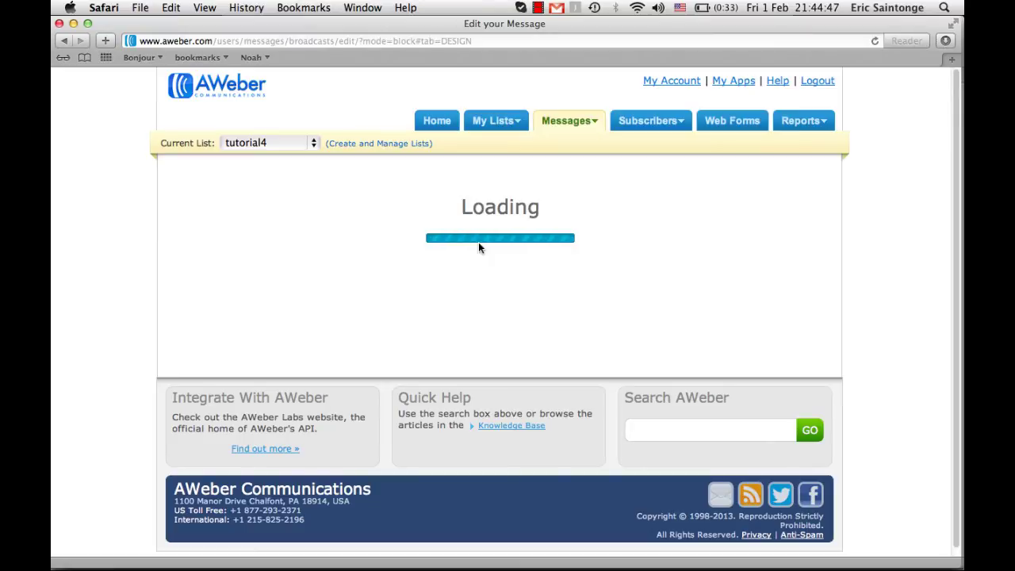
left_click(306, 370)
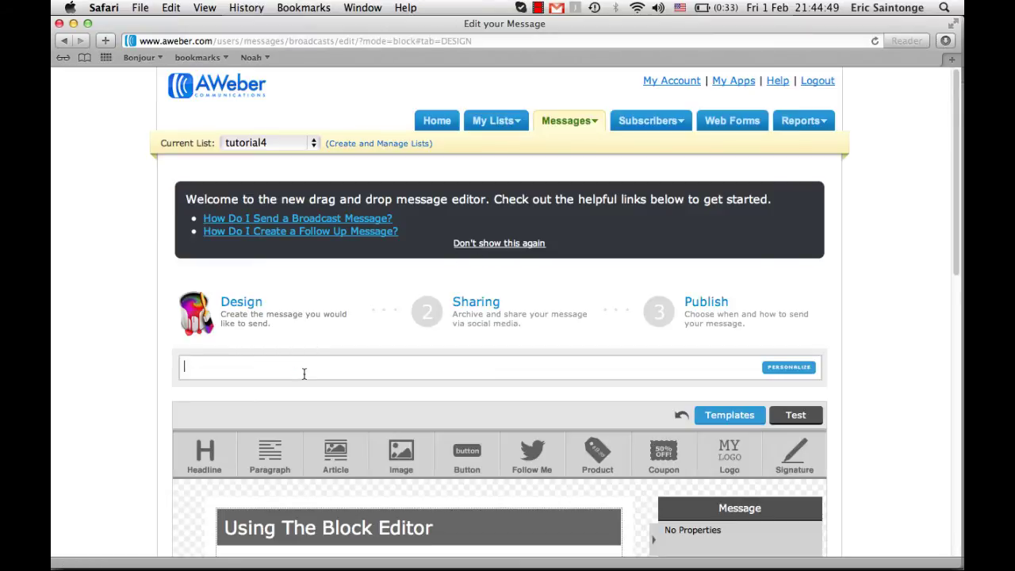
type("You Got To Wat")
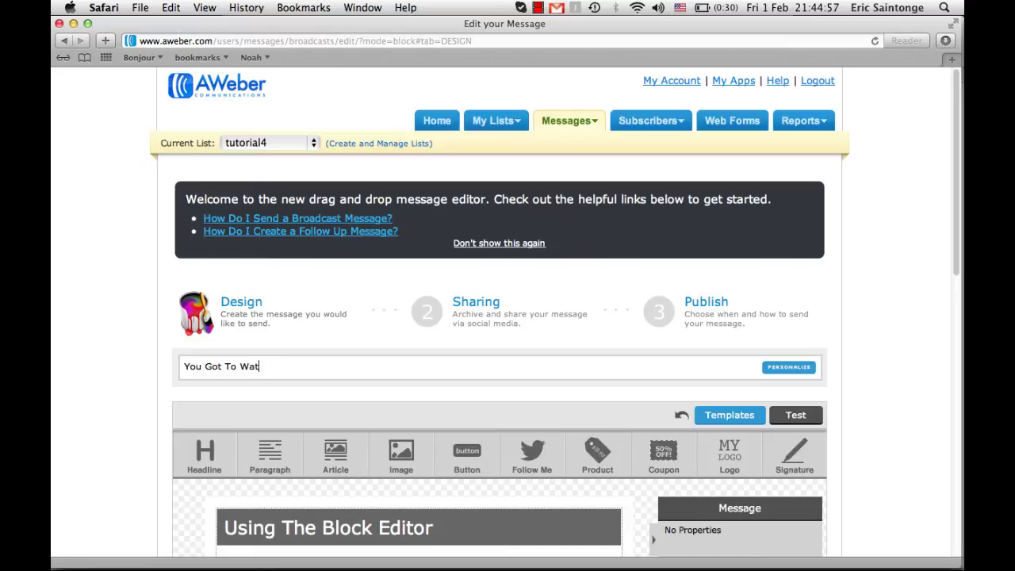
type("ch This")
Remove the sample "Using The Block Editor" article block from the broadcast message
scroll(318, 397, "down", 3)
left_click(351, 430)
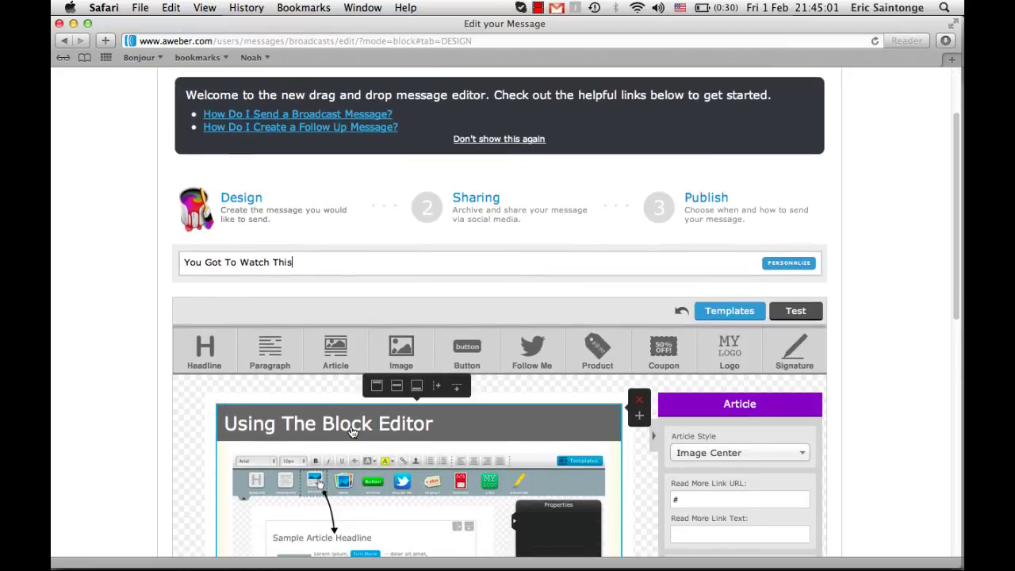
double_click(353, 431)
left_click(372, 476)
scroll(371, 476, "down", 3)
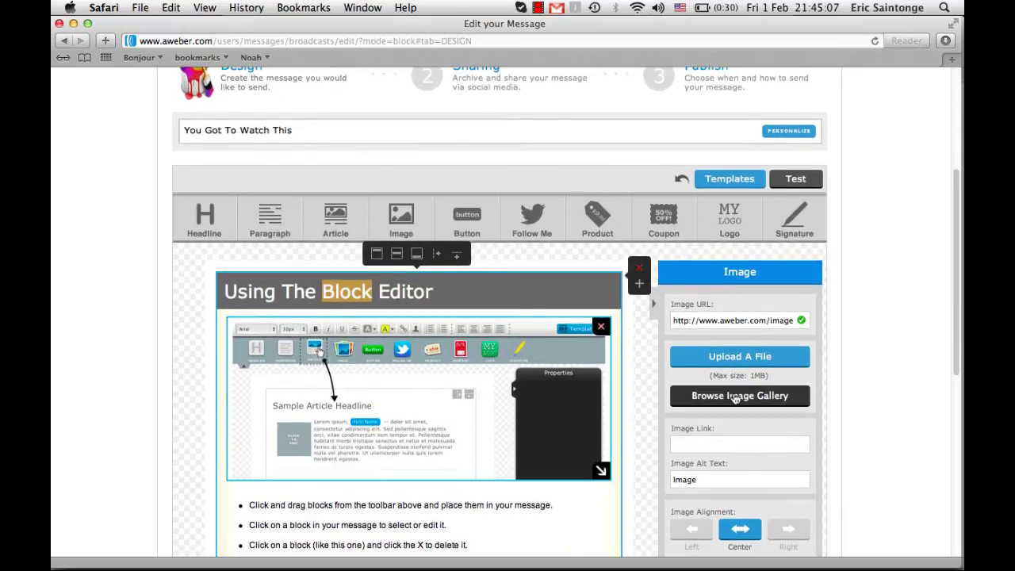
scroll(735, 399, "down", 3)
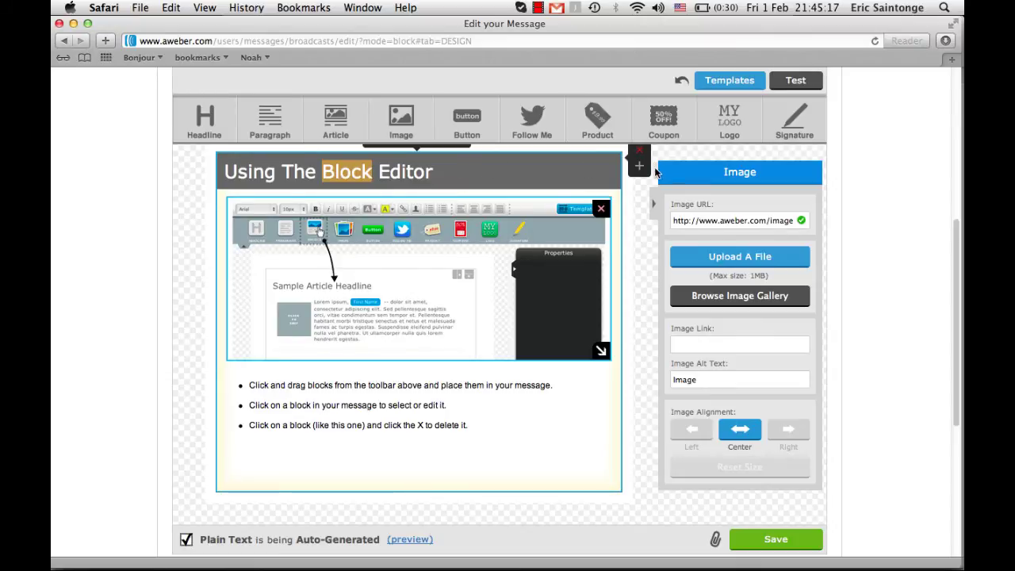
scroll(650, 183, "up", 2)
left_click(636, 215)
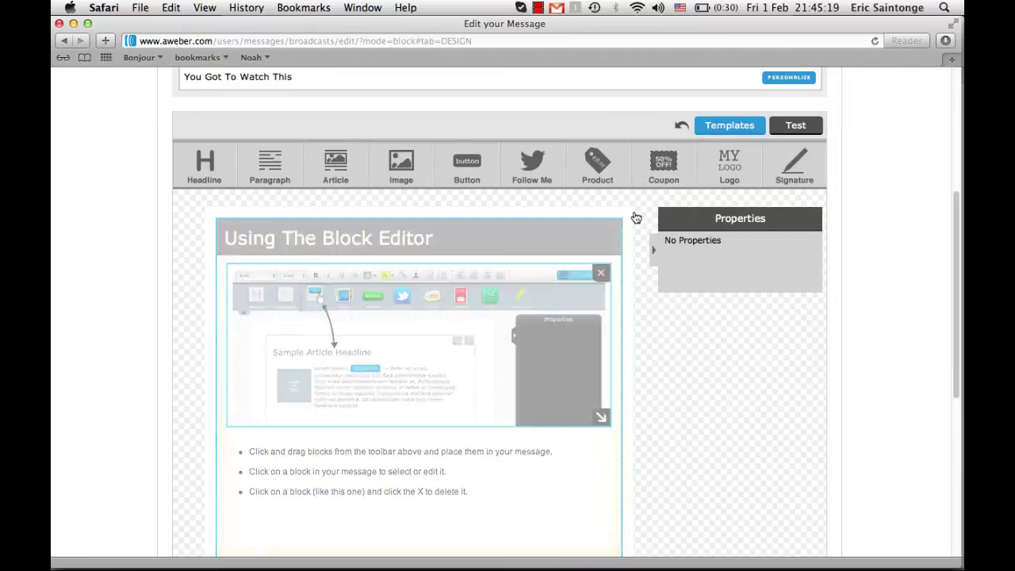
Add a paragraph block to the broadcast and replace its placeholder text with "I need you to go and watch this webinar......."
left_click_drag(270, 165, 275, 245)
left_click(289, 256)
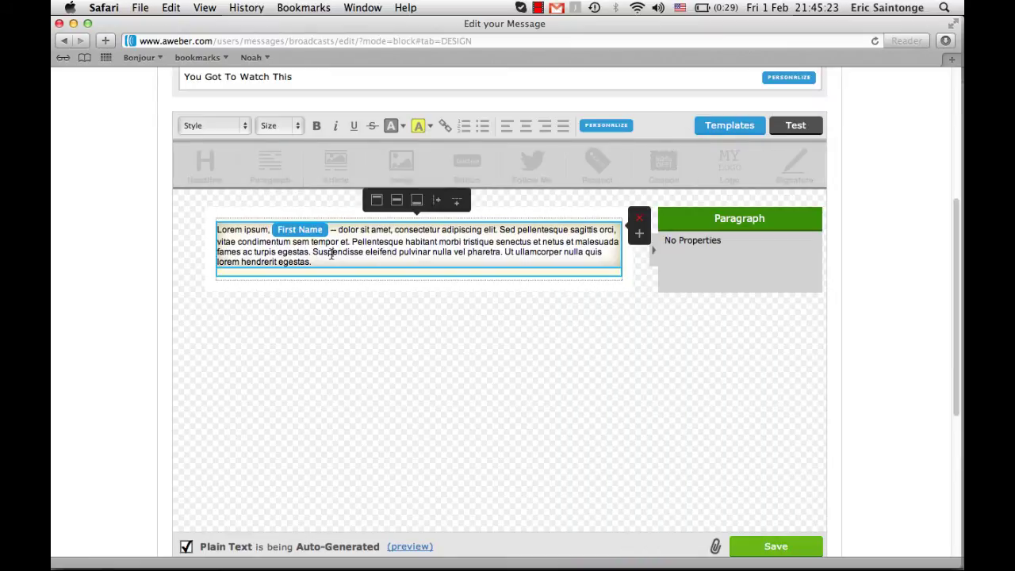
key("super+a")
key("BackSpace")
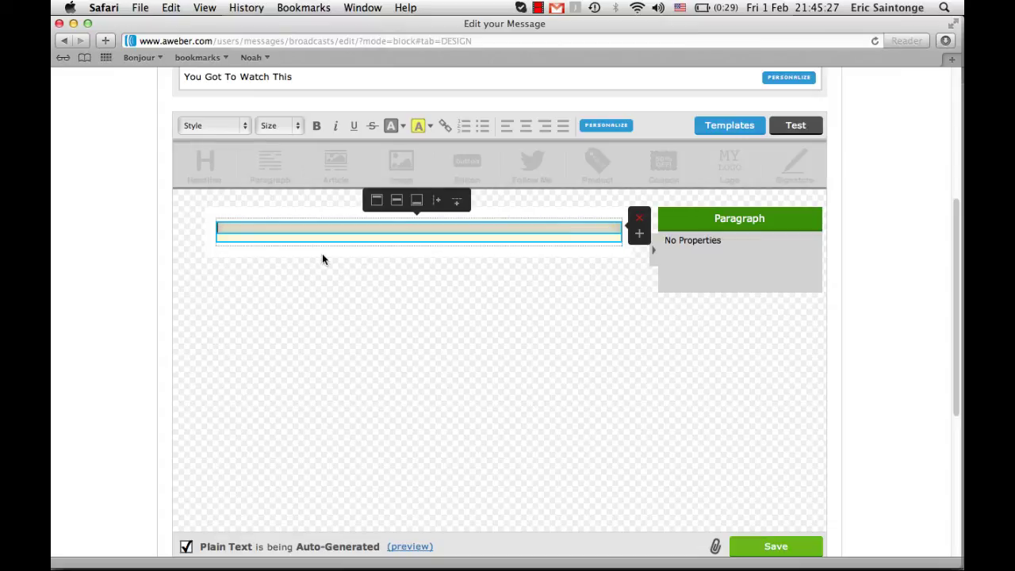
type("I need yo to go and")
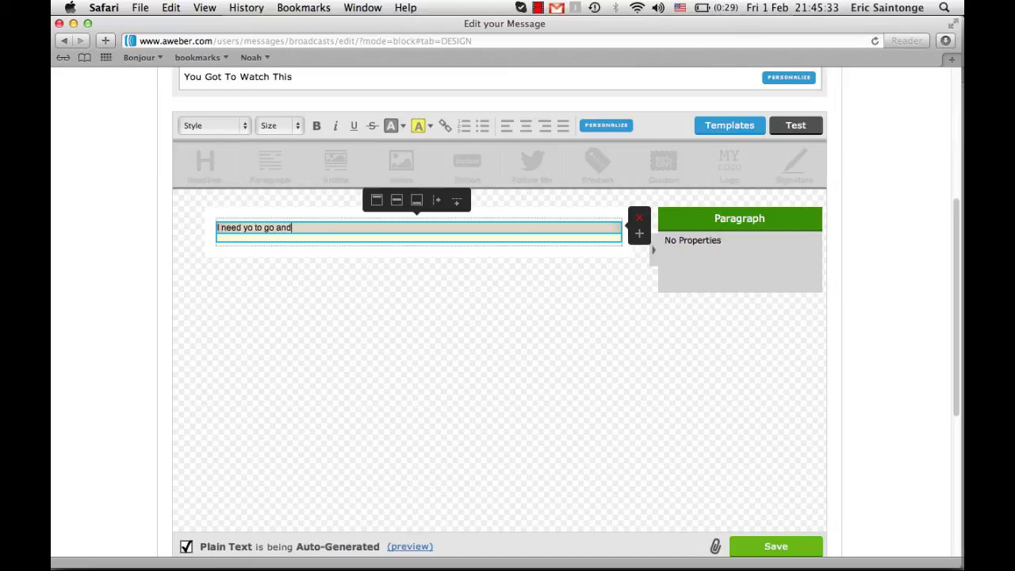
type(" watch this webinar.......")
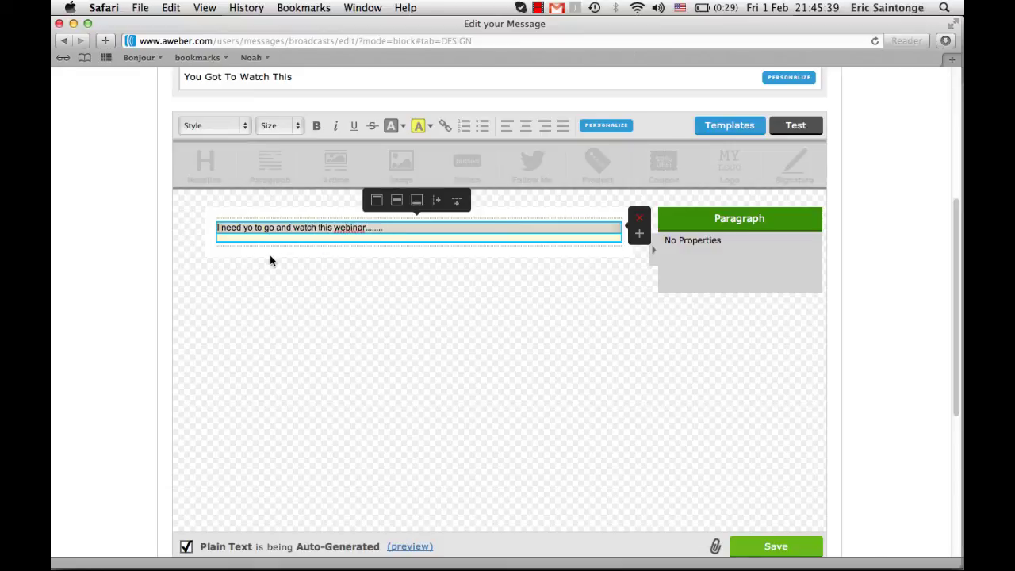
left_click(253, 228)
type("u")
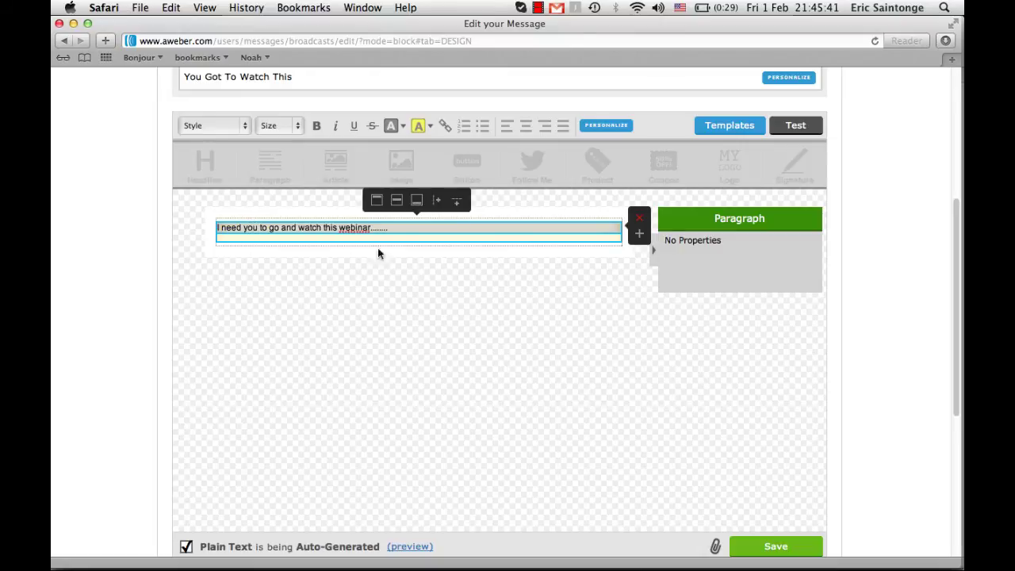
Continue to the broadcast's sharing options and turn sharing off
scroll(530, 340, "down", 3)
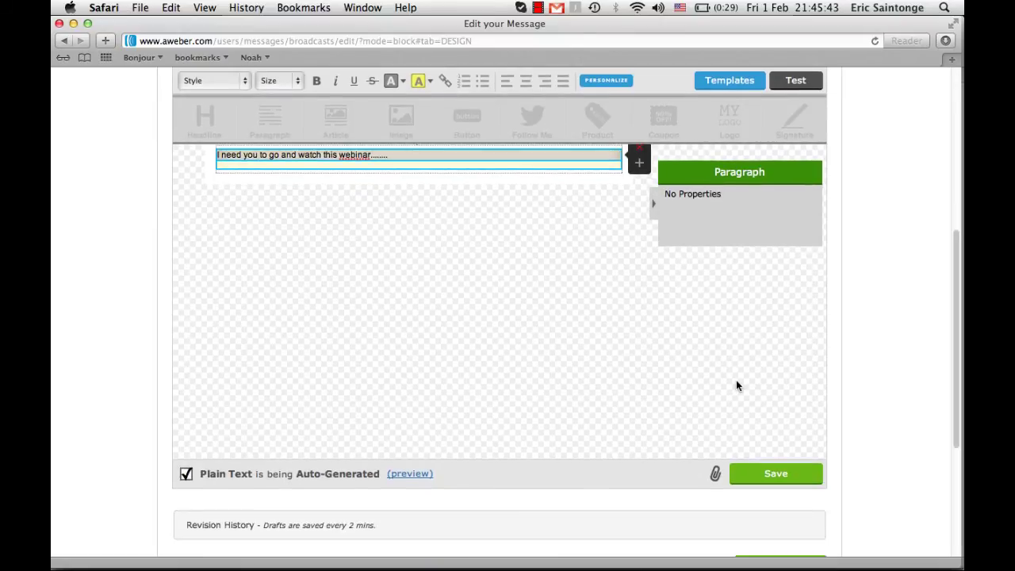
scroll(761, 464, "down", 4)
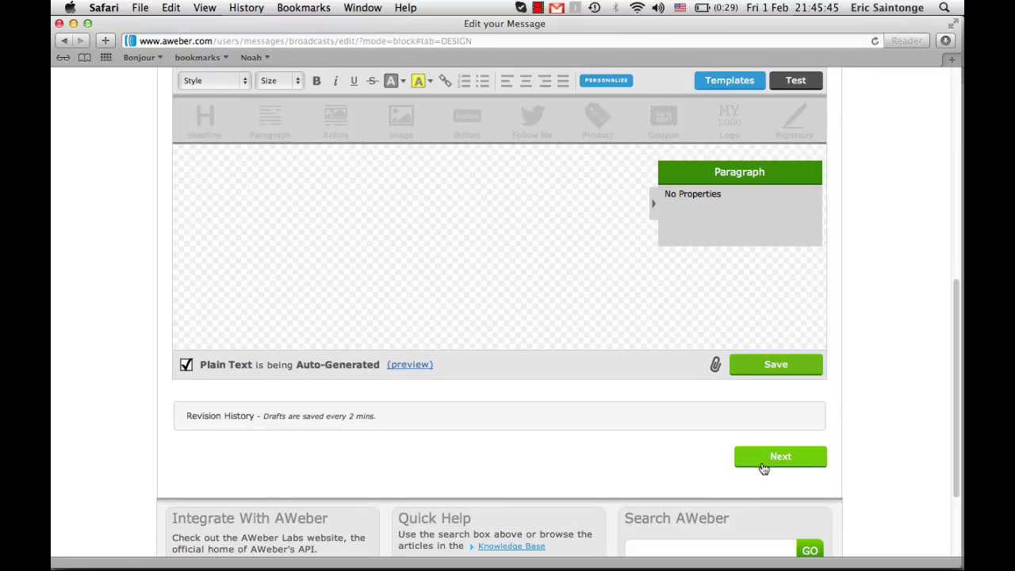
left_click(763, 457)
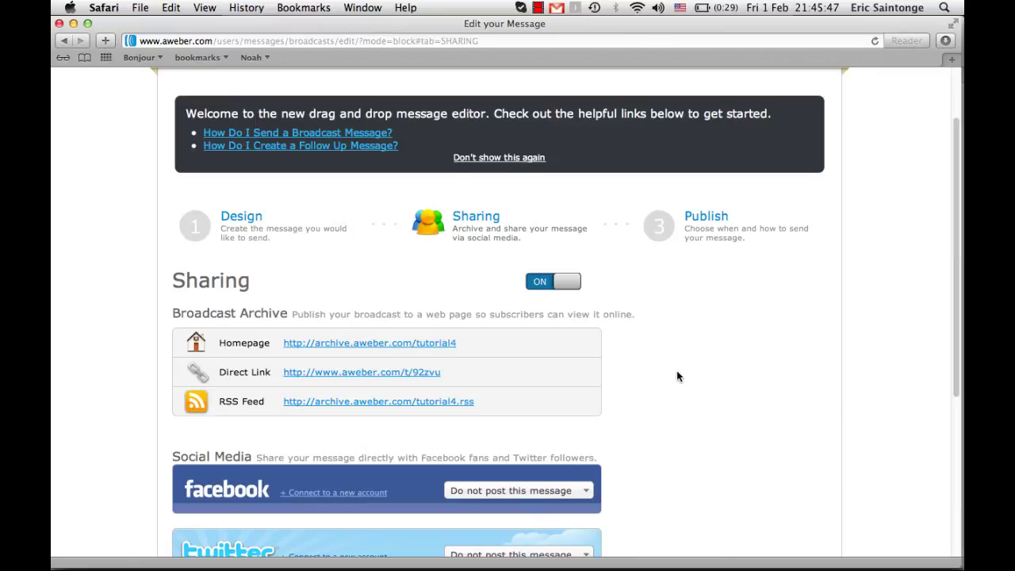
scroll(671, 369, "down", 3)
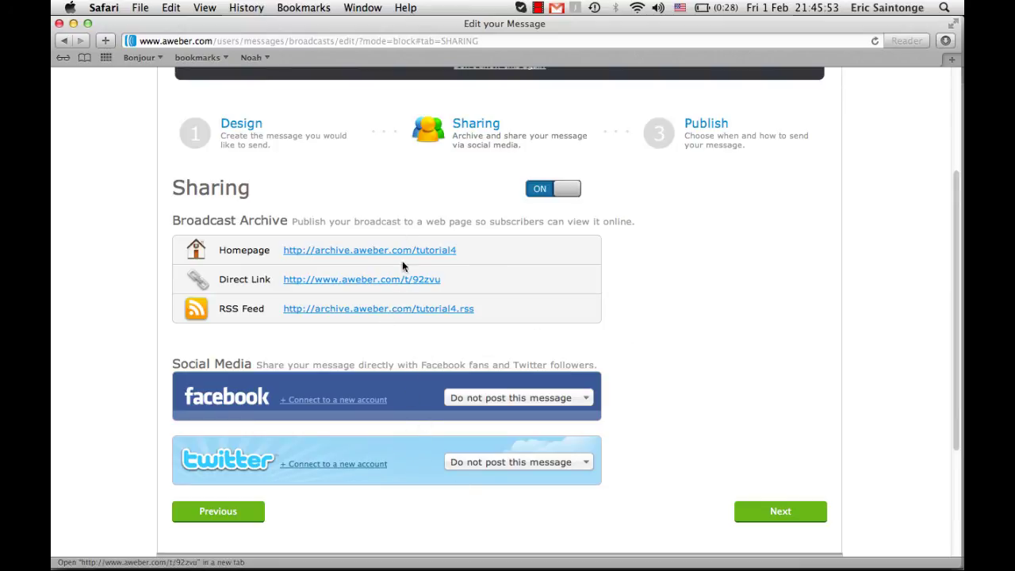
scroll(612, 277, "down", 3)
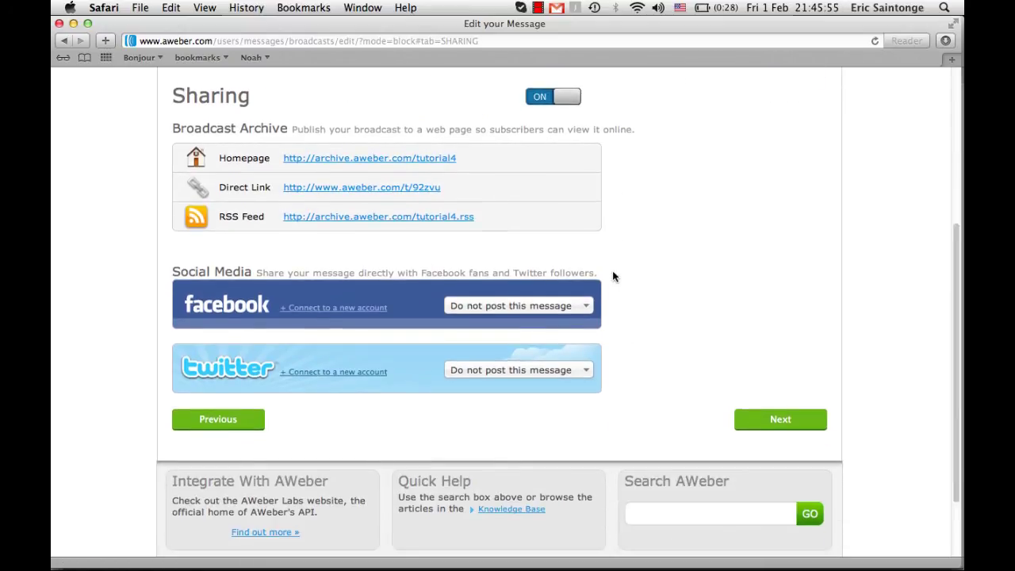
left_click(569, 103)
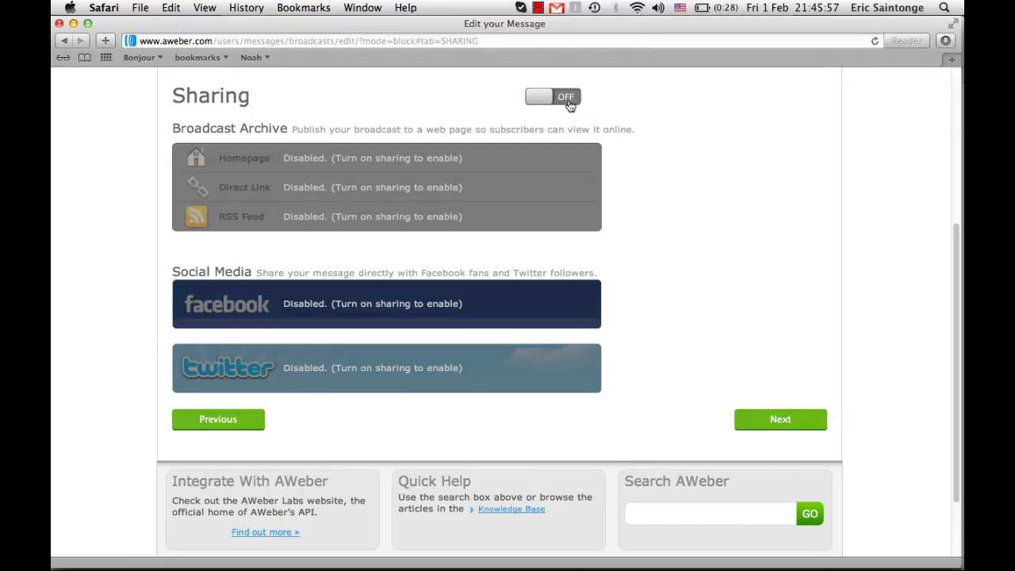
Continue to the broadcast's publishing stage and check the current list and its send options
left_click(777, 418)
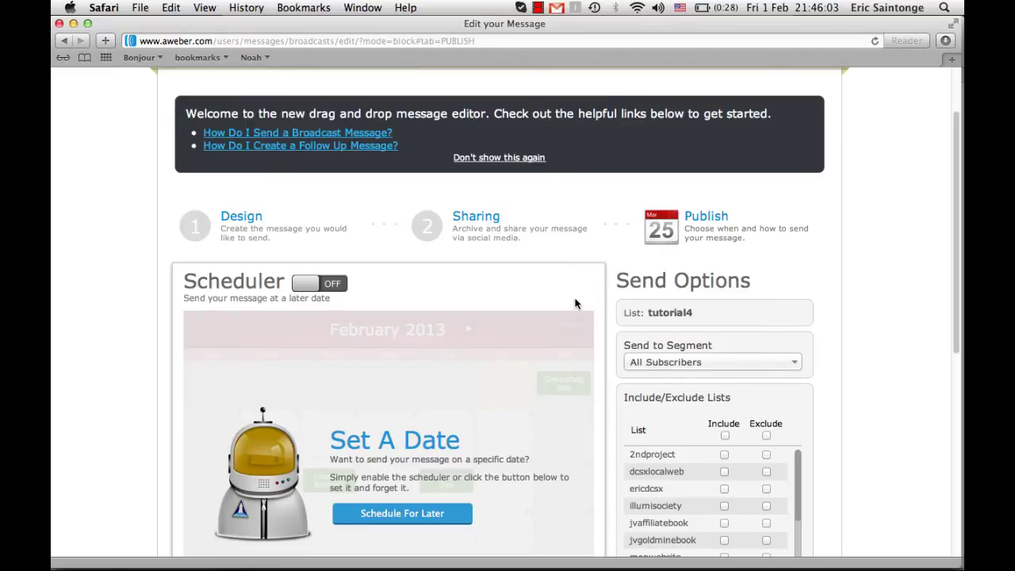
scroll(576, 303, "down", 3)
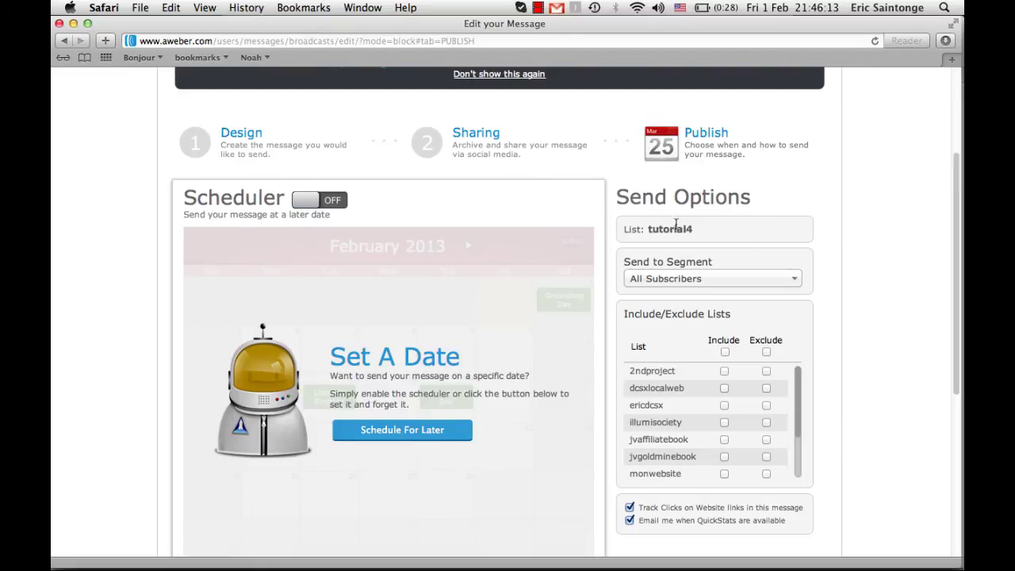
scroll(668, 199, "up", 4)
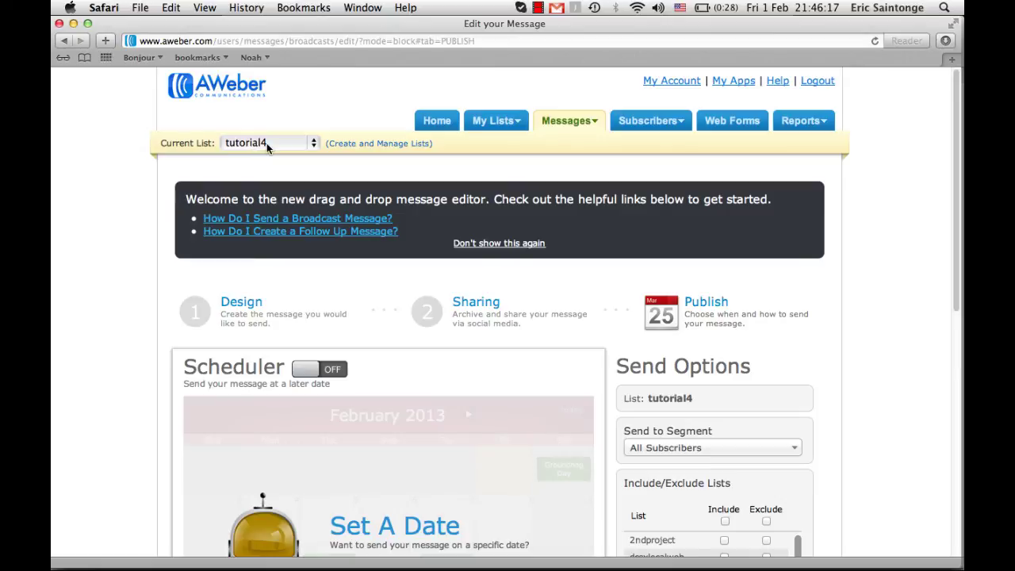
scroll(647, 366, "down", 1)
scroll(647, 366, "down", 3)
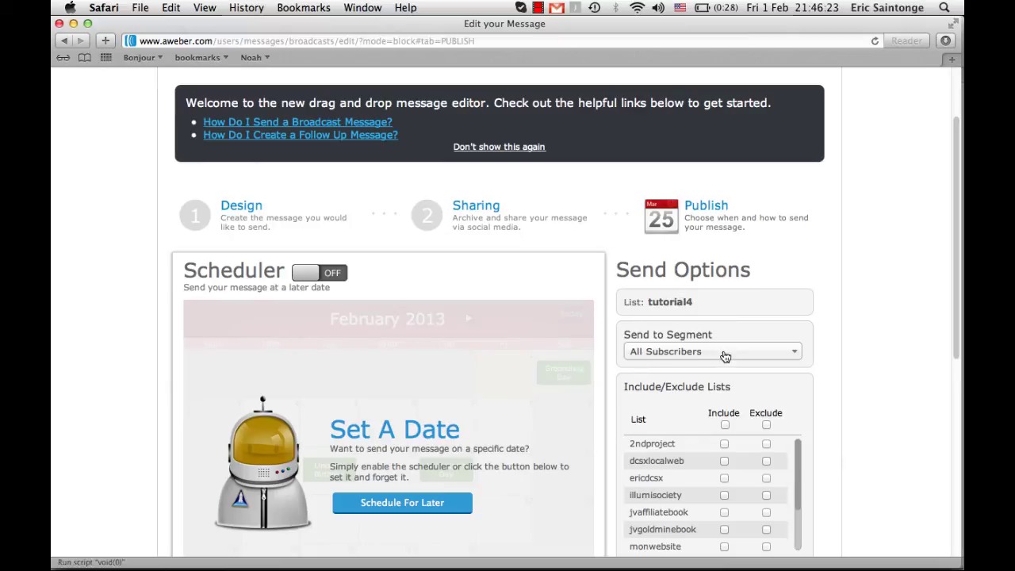
Include the dcsxlocalweb and illumisociety lists in the broadcast, exclude all the other lists, and save the message
left_click(725, 425)
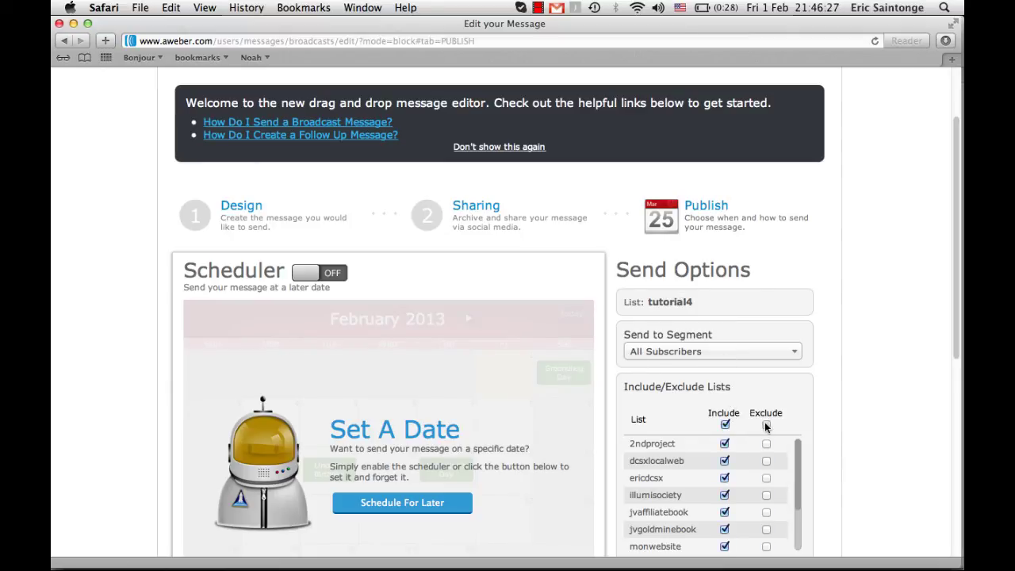
left_click(766, 425)
left_click(723, 461)
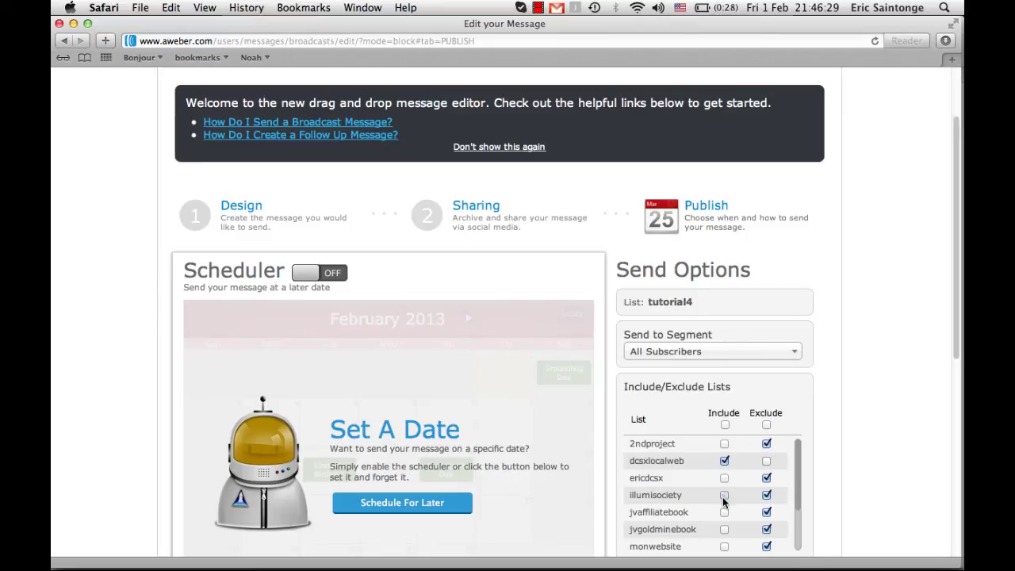
left_click(723, 494)
scroll(684, 451, "down", 4)
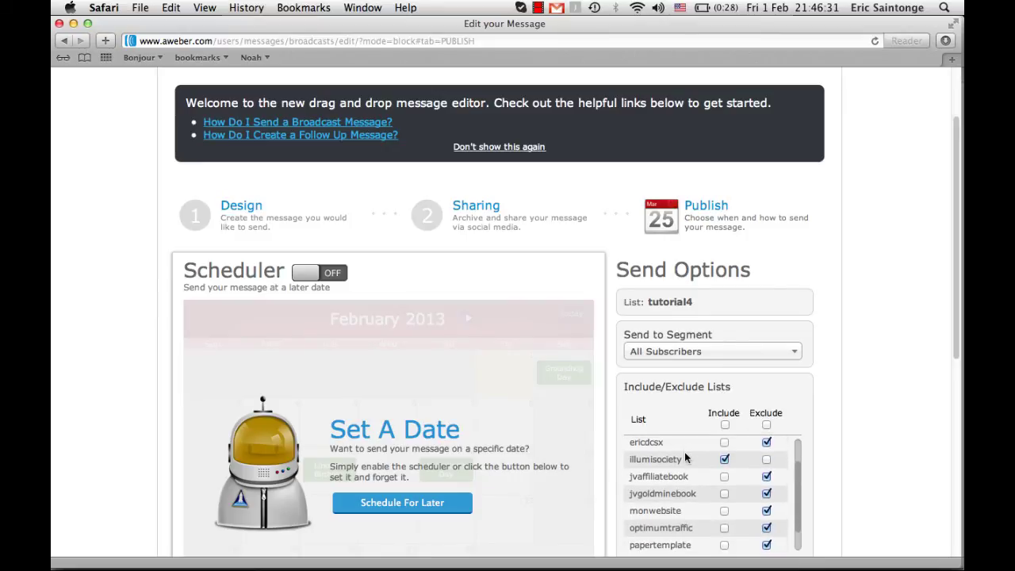
scroll(685, 451, "up", 3)
scroll(891, 444, "down", 5)
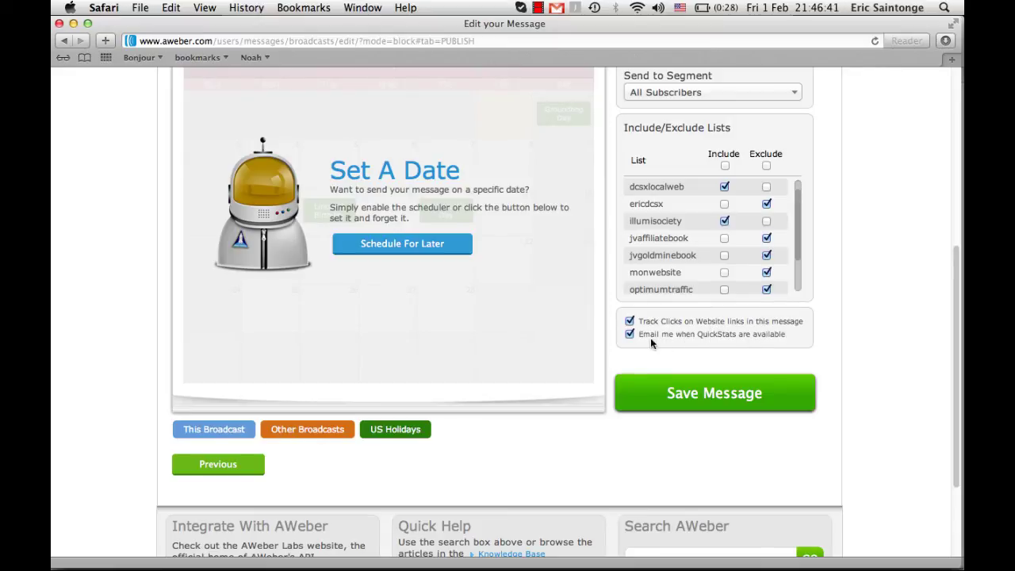
left_click(705, 394)
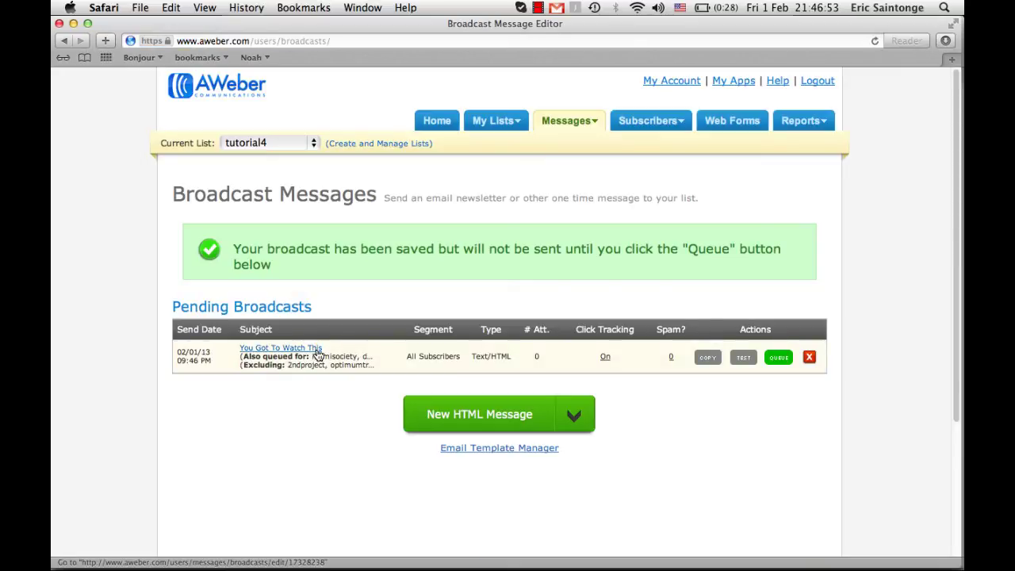
left_click_drag(325, 266, 236, 247)
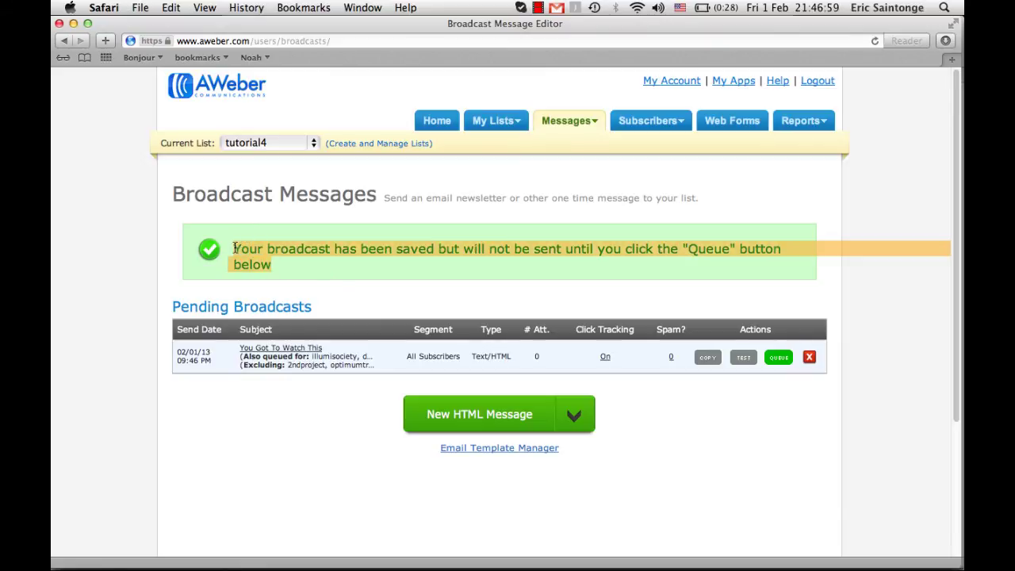
left_click(781, 358)
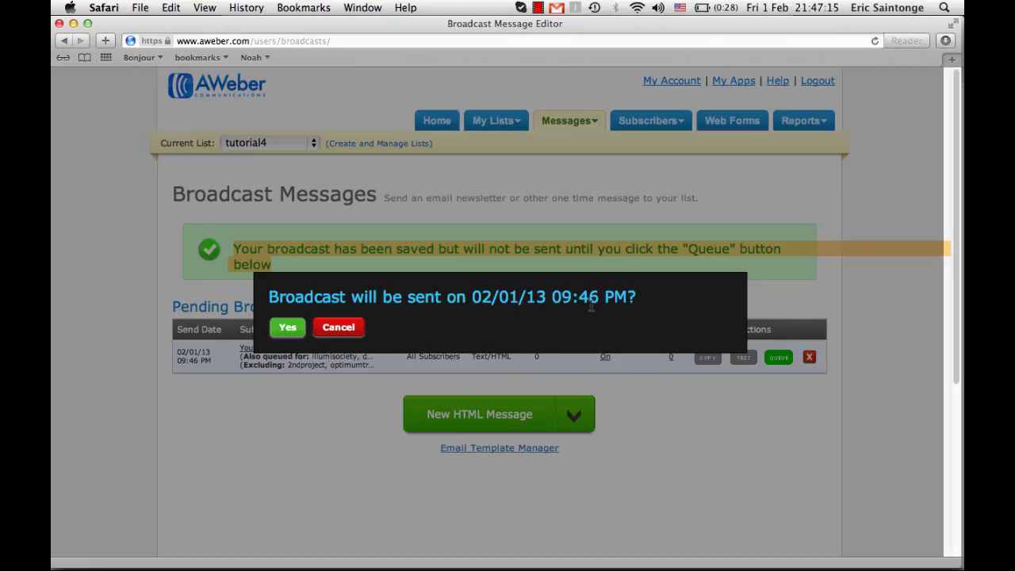
left_click(338, 326)
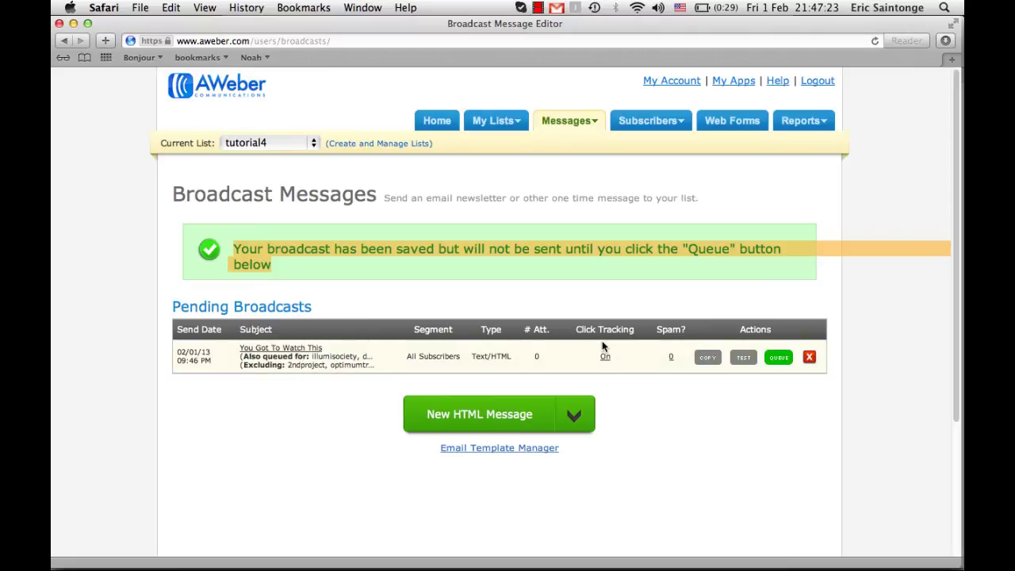
Reopen the pending broadcast "You Got To Watch This" for editing and advance through design and sharing to its publishing stage
left_click(290, 348)
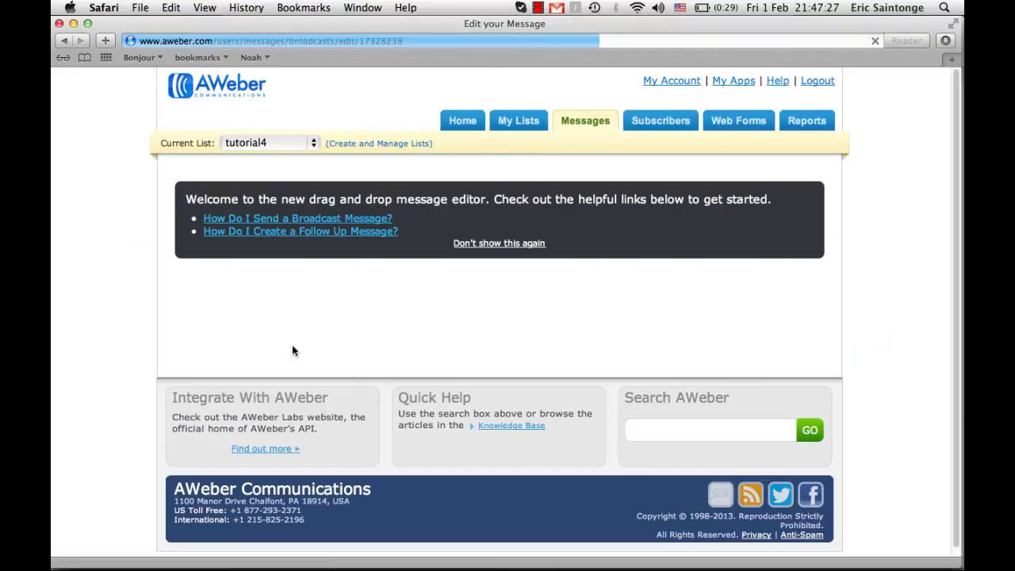
scroll(530, 361, "down", 3)
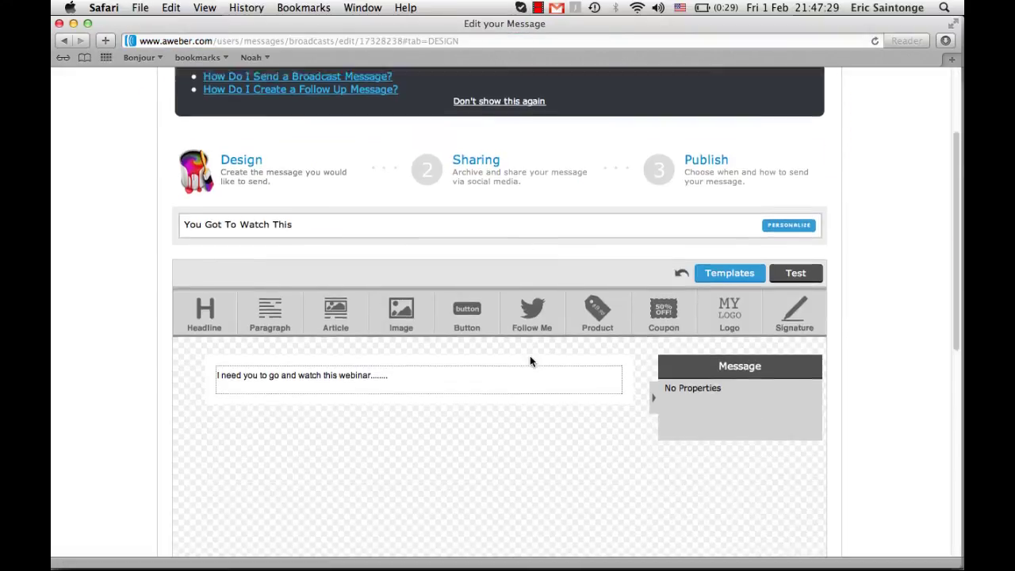
scroll(529, 361, "down", 4)
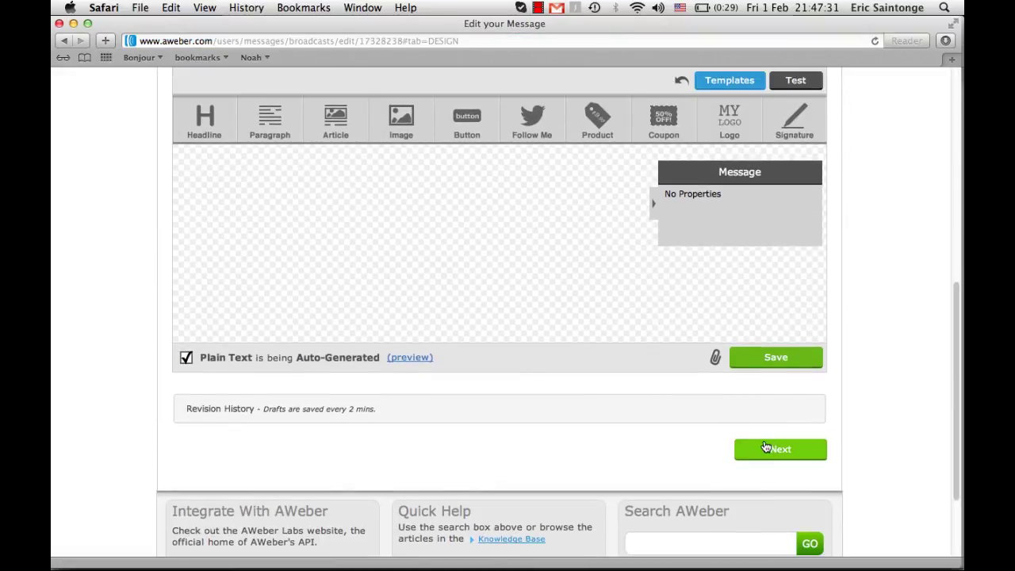
left_click(766, 448)
scroll(764, 444, "down", 5)
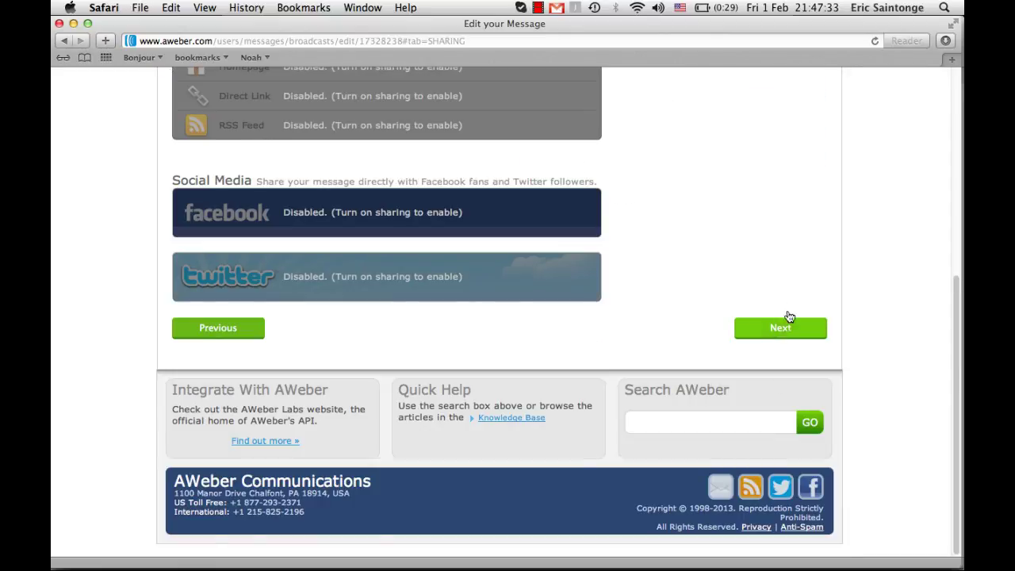
left_click(788, 315)
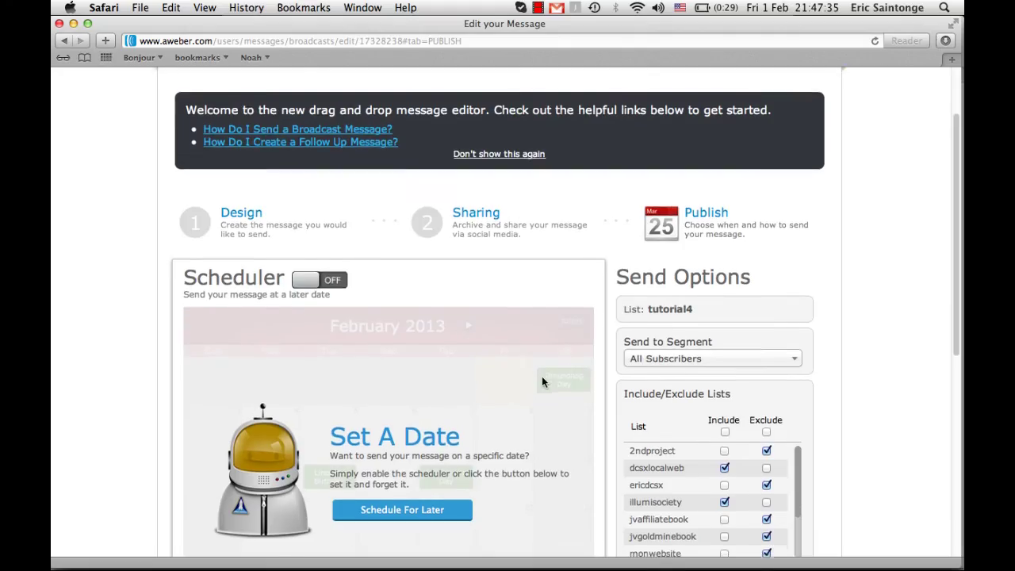
Turn on the scheduler and set the broadcast's send date to 3 February 2013 at 12:00 am
scroll(541, 381, "down", 3)
left_click(398, 387)
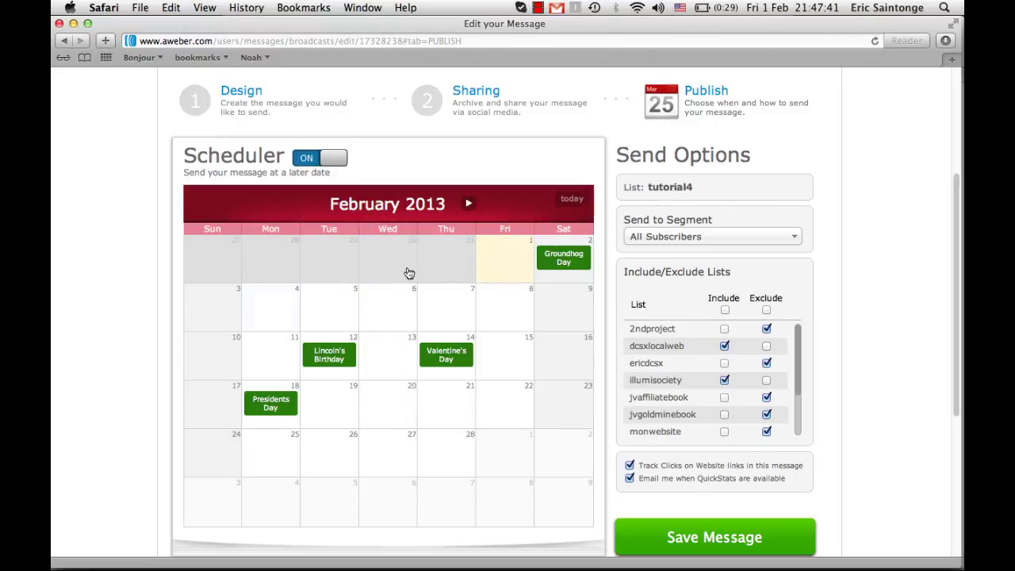
left_click(221, 306)
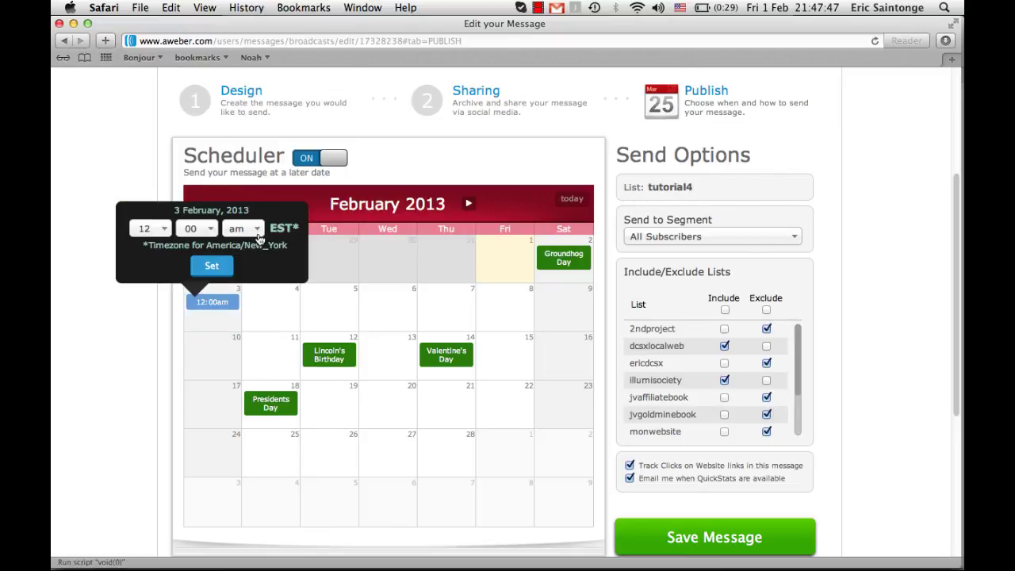
left_click(214, 267)
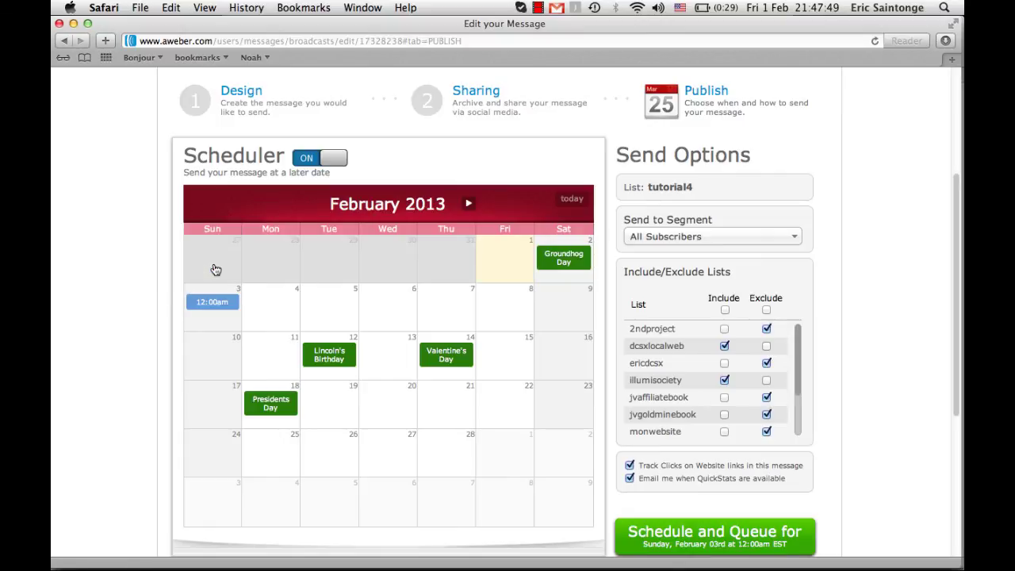
scroll(562, 337, "down", 3)
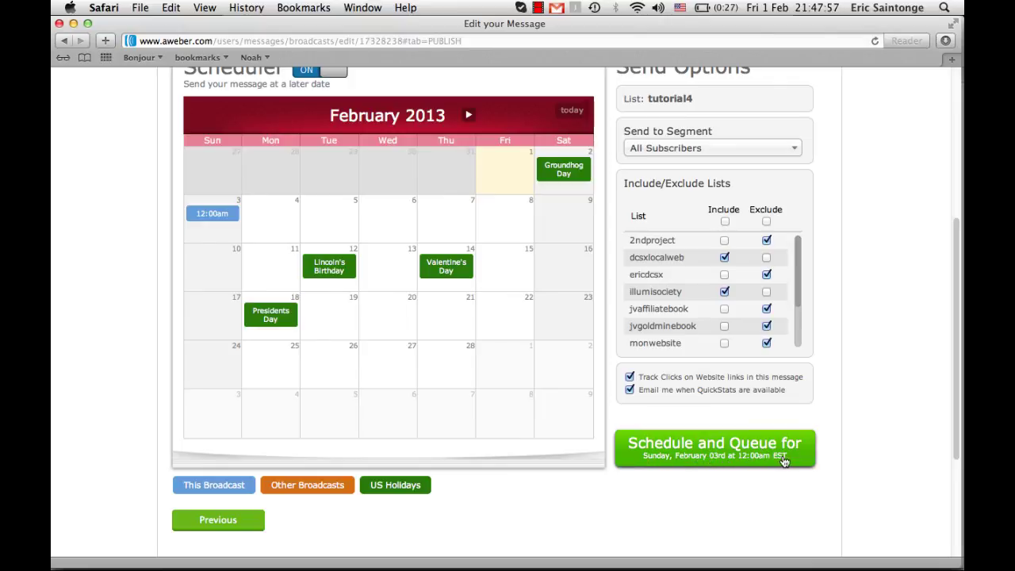
scroll(783, 461, "up", 3)
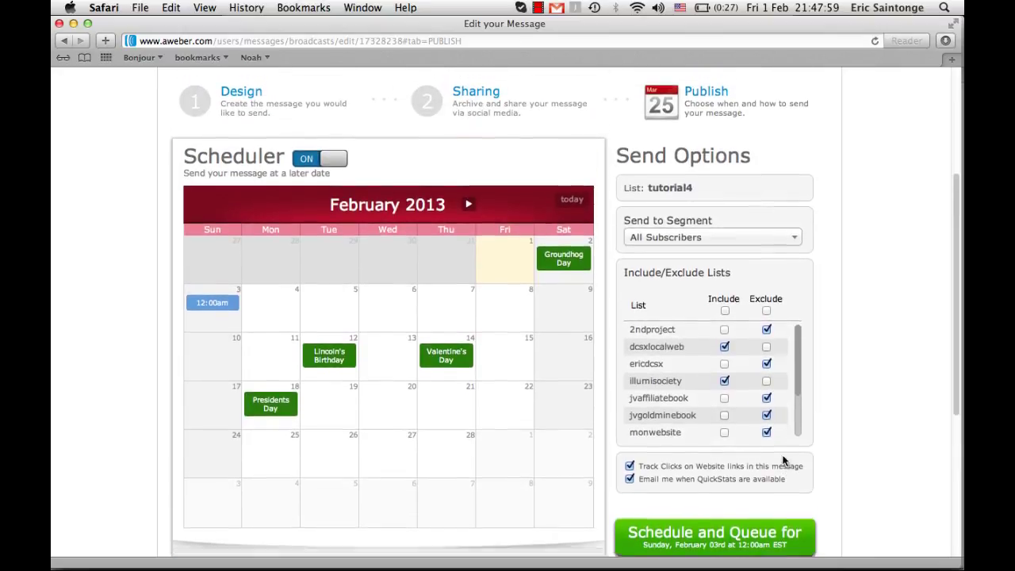
scroll(784, 462, "up", 1)
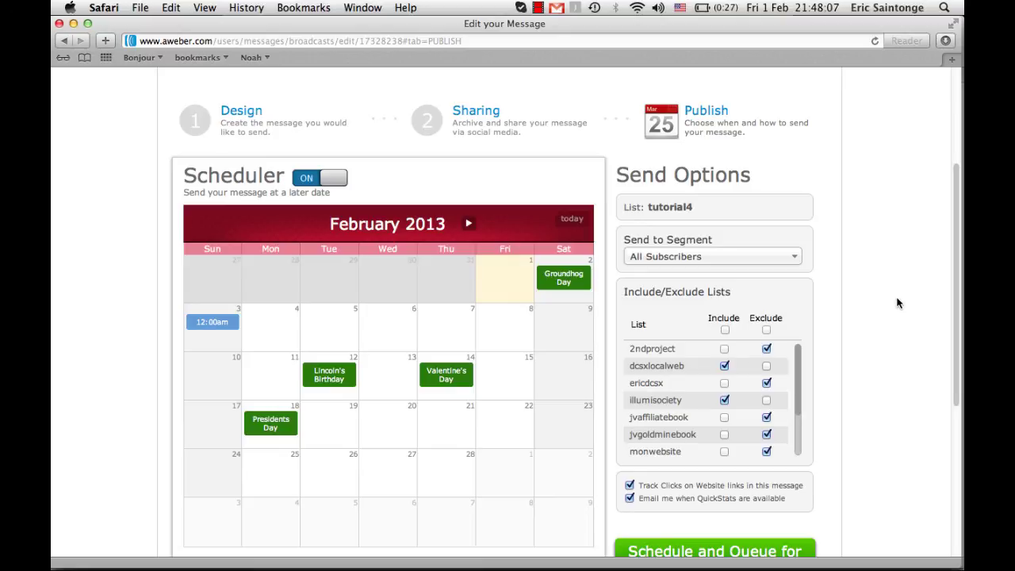
scroll(898, 303, "down", 1)
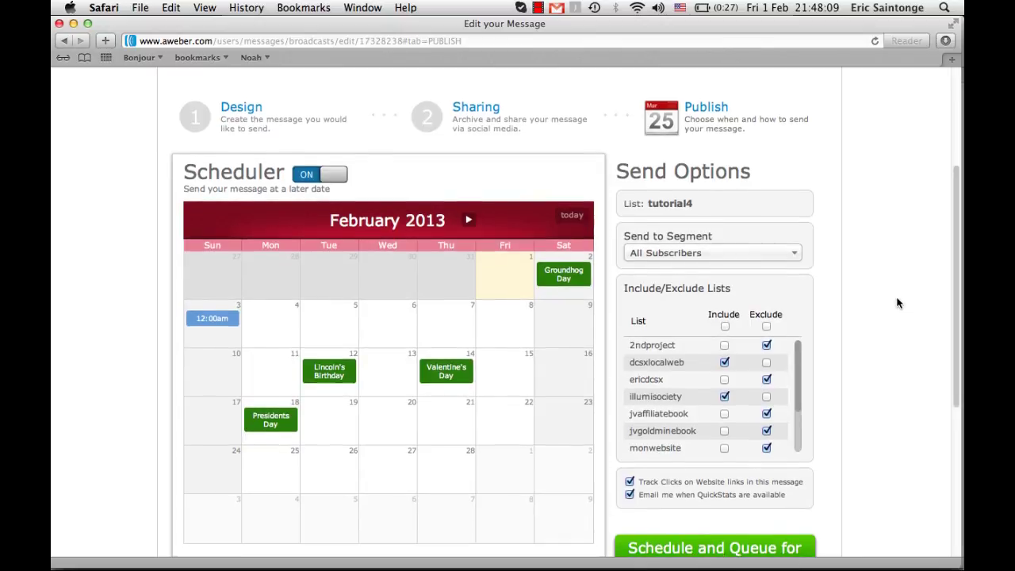